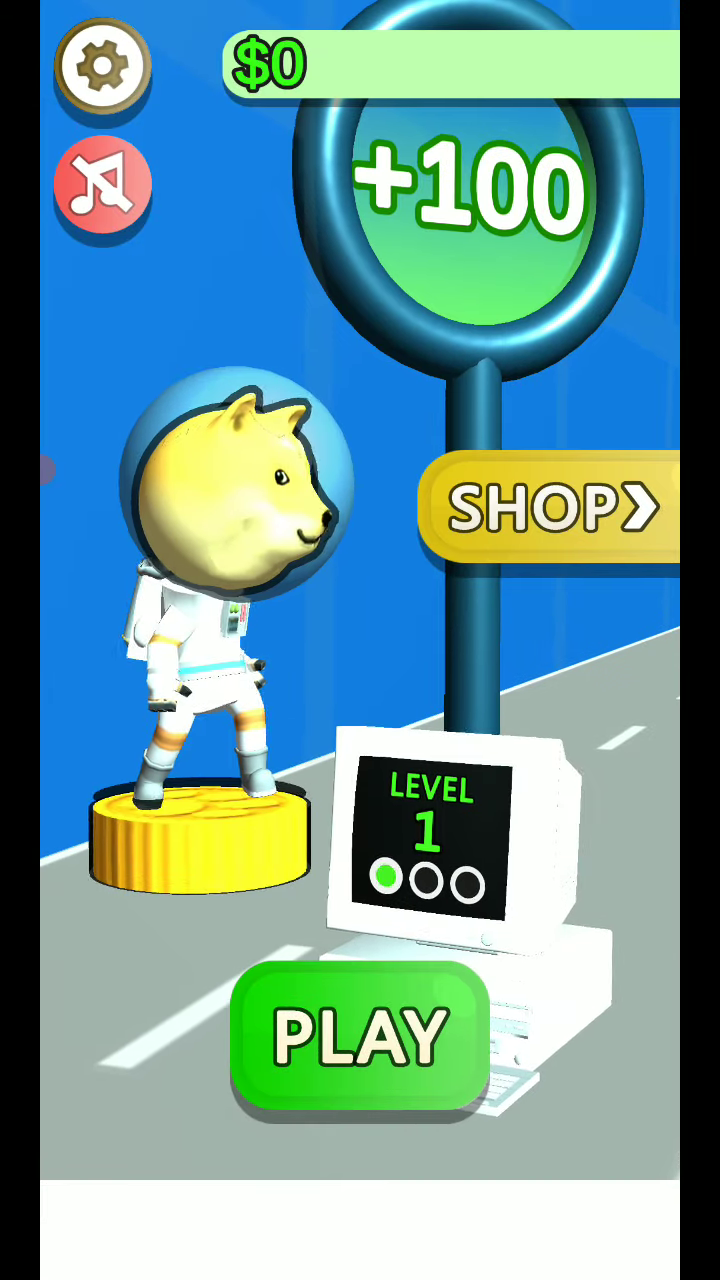
# - Start the level 1 run from the $0 main menu
pyautogui.click(357, 1034)
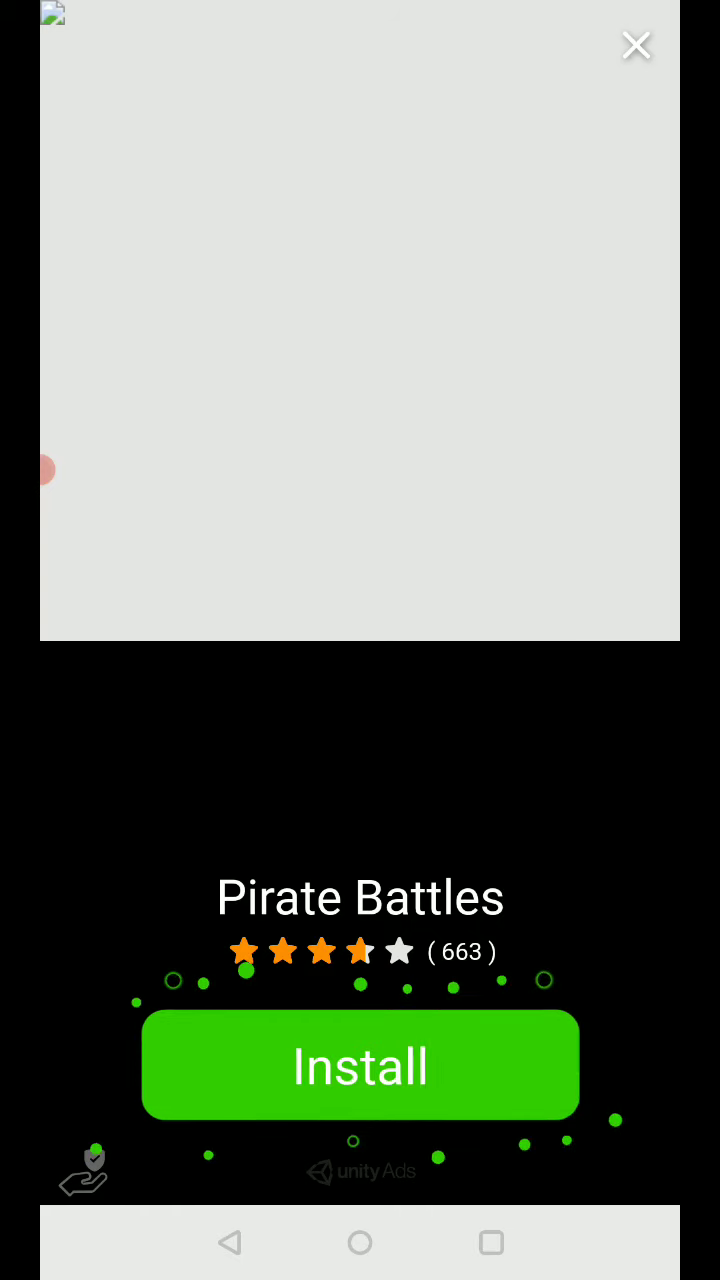
# - Close the ad and bank the $2,463,636 first-run earnings without a multiplier
pyautogui.click(636, 46)
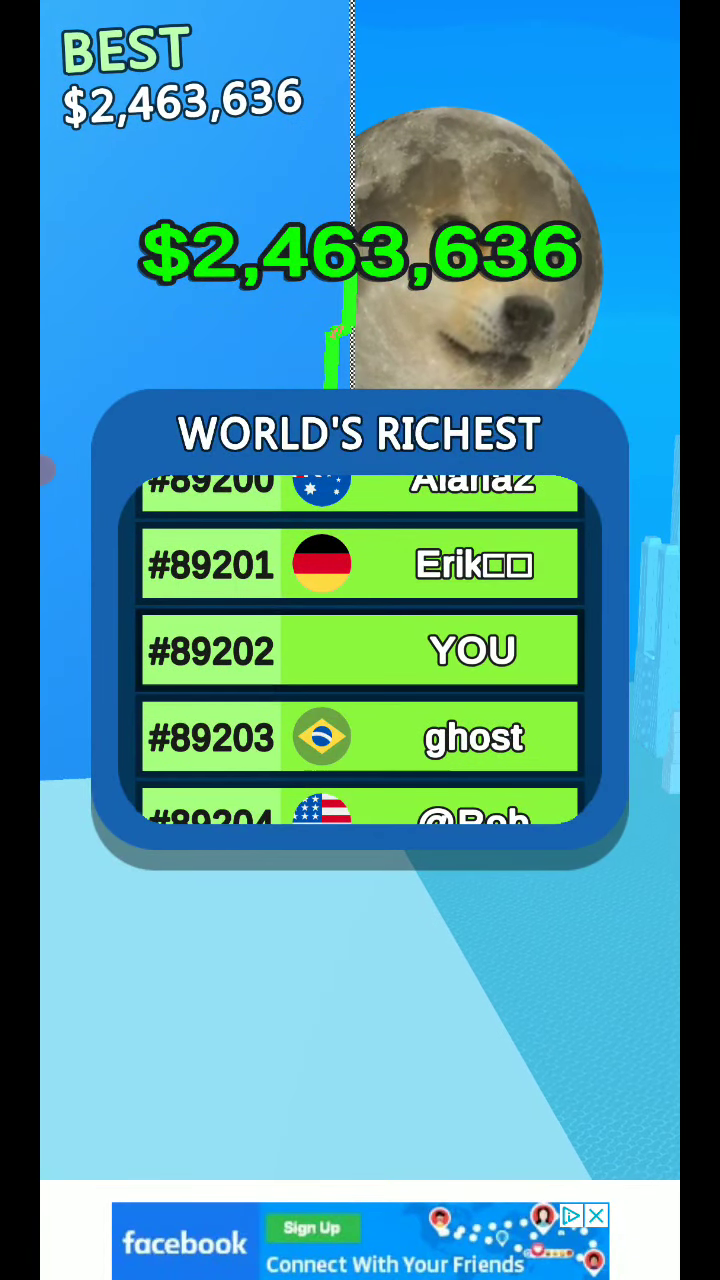
pyautogui.click(360, 1020)
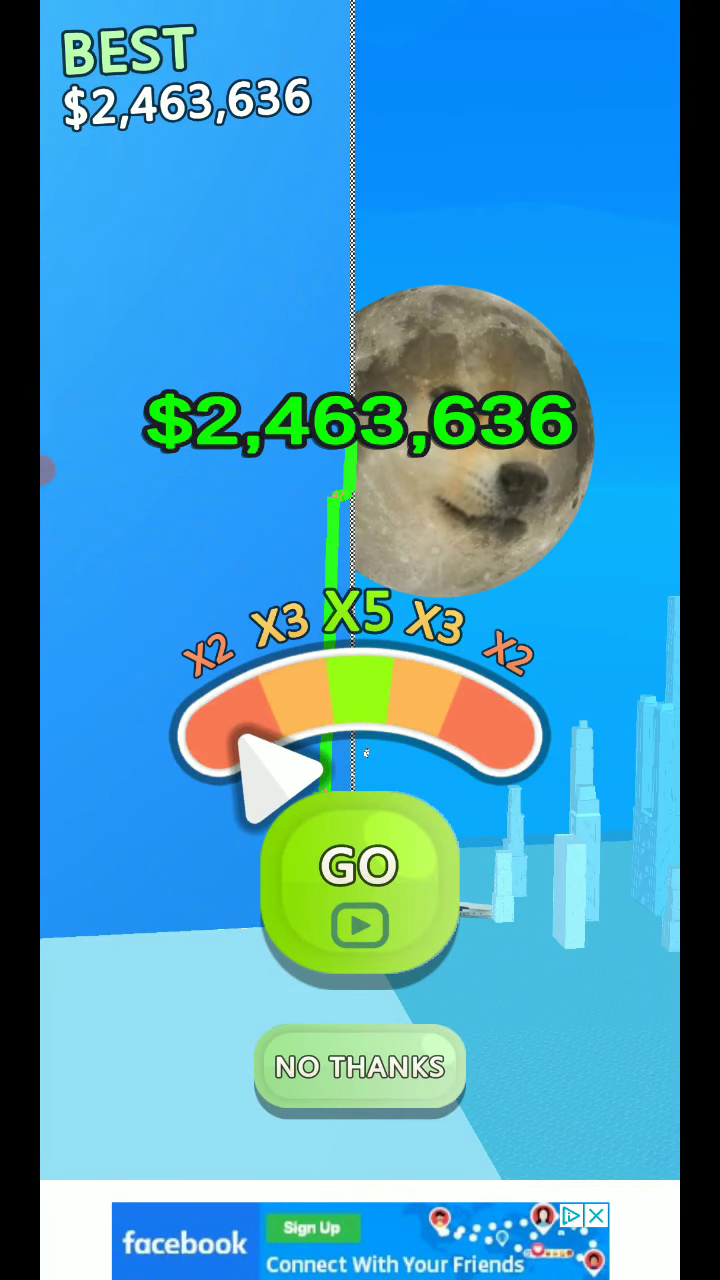
pyautogui.click(360, 1067)
# - Start the level 2 run and zig-zag through multiplier gates toward the X4 gate
pyautogui.click(357, 1034)
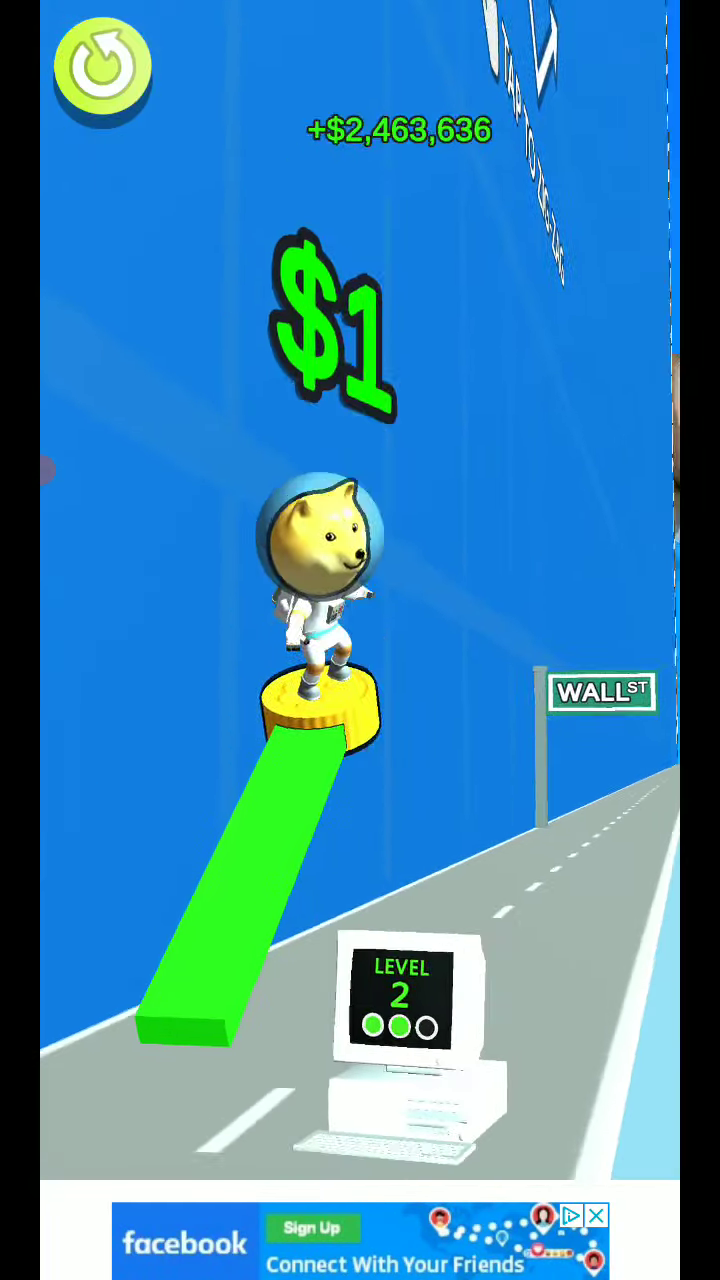
pyautogui.click(360, 700)
pyautogui.click(360, 700)
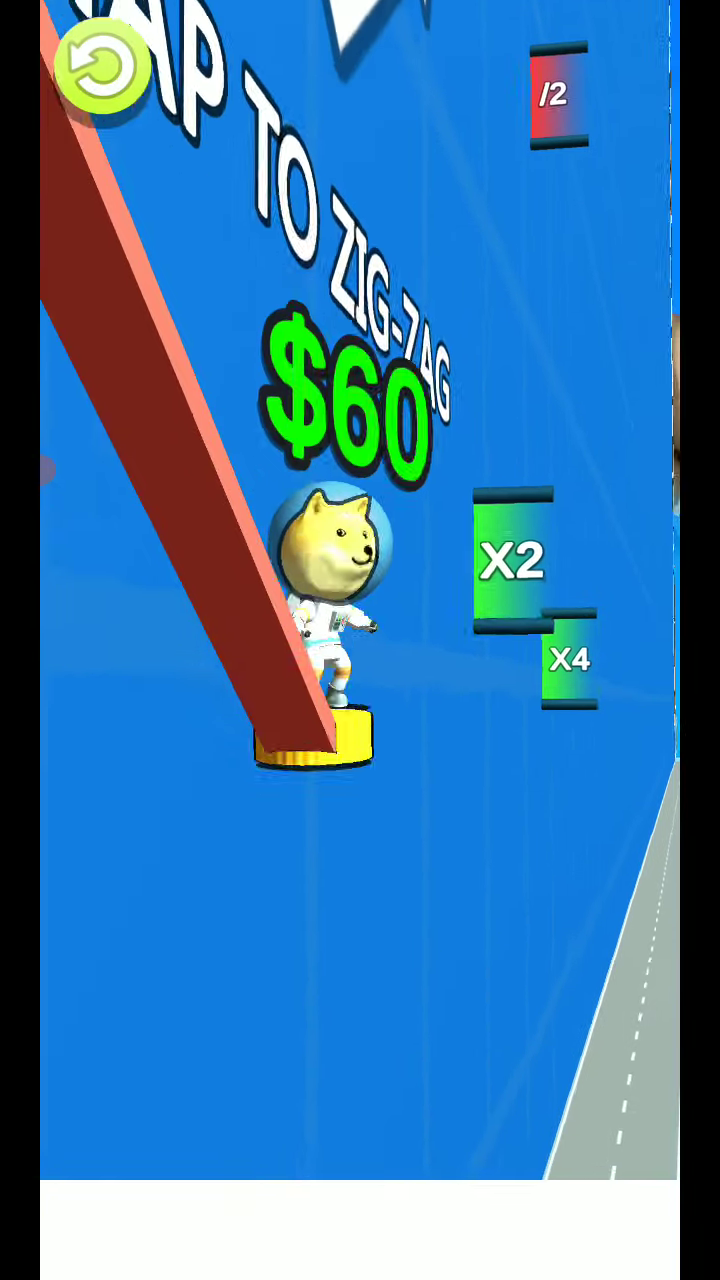
pyautogui.click(360, 700)
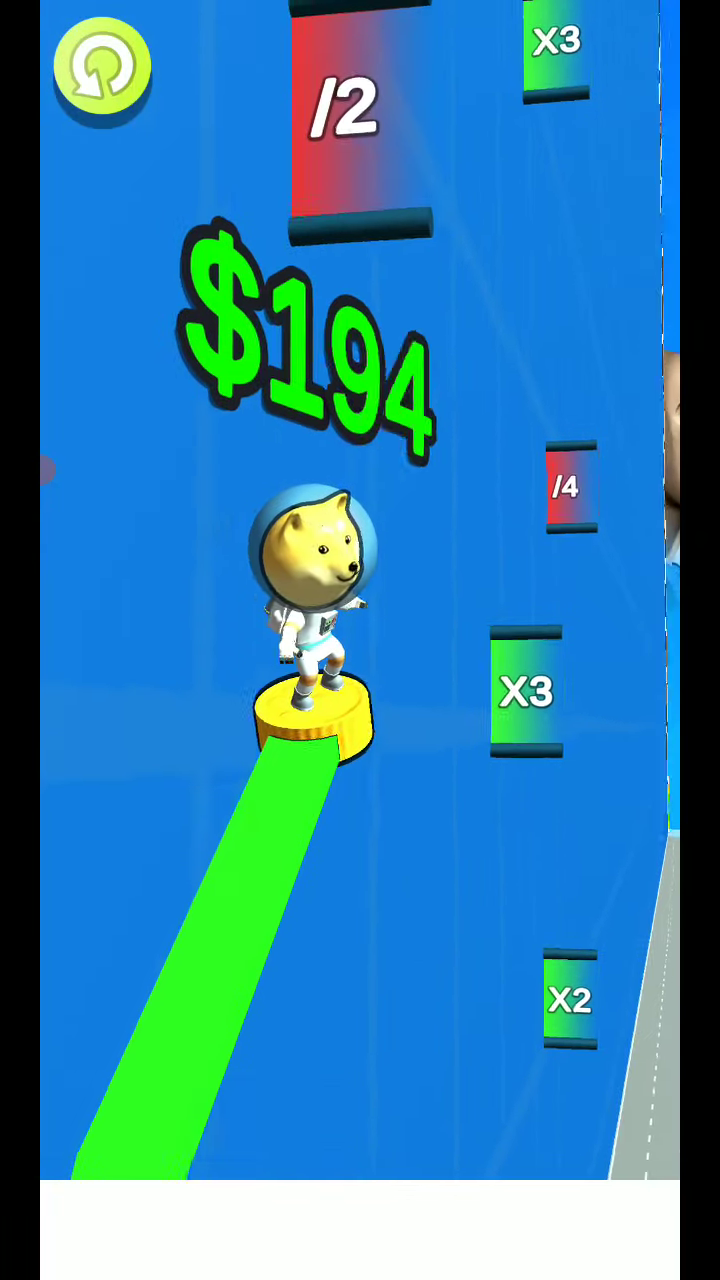
pyautogui.click(360, 700)
pyautogui.click(360, 700)
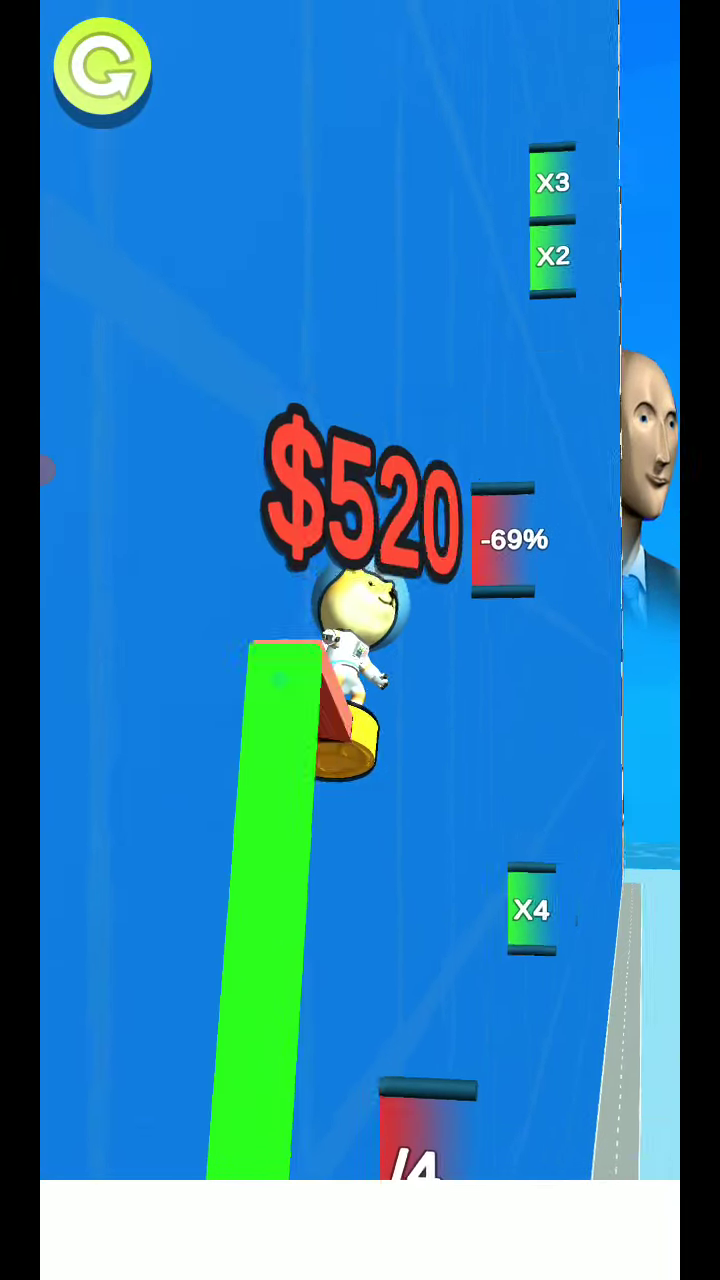
pyautogui.click(360, 700)
pyautogui.click(360, 700)
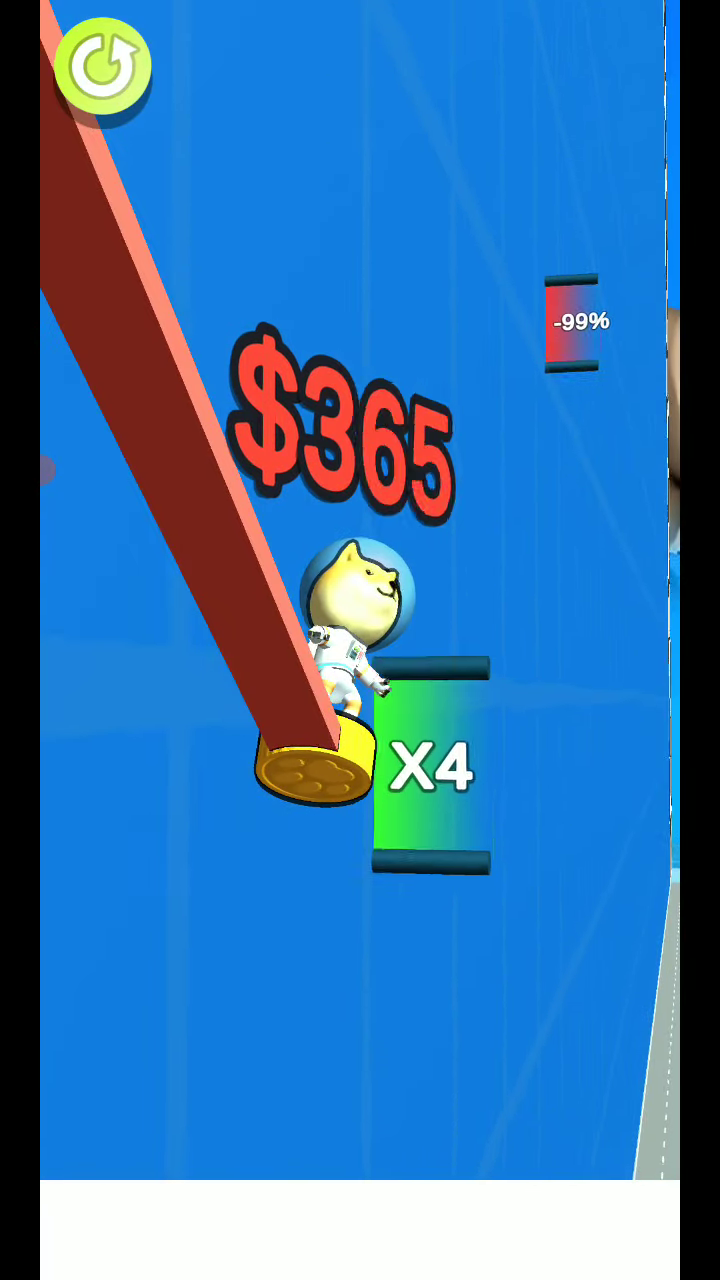
# - Keep zig-zagging through the X3 gate and more multipliers until the run ends at $538,024
pyautogui.click(360, 700)
pyautogui.click(360, 700)
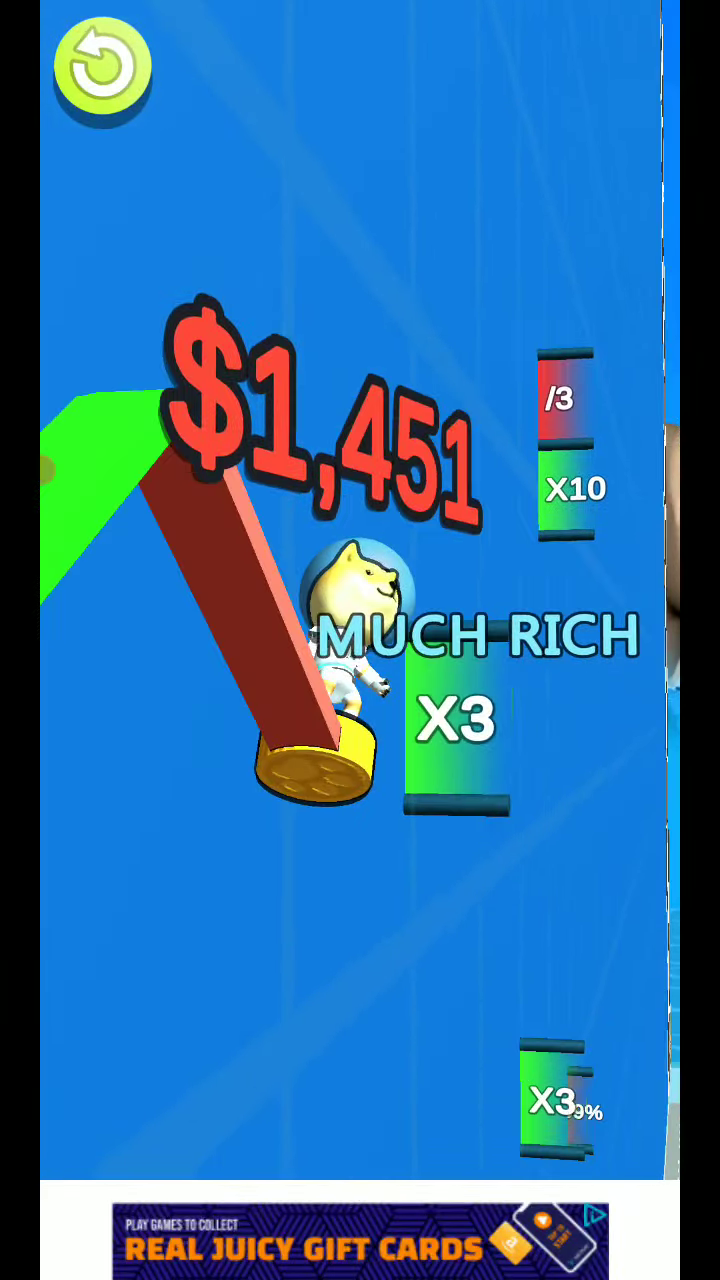
pyautogui.click(360, 700)
pyautogui.click(360, 700)
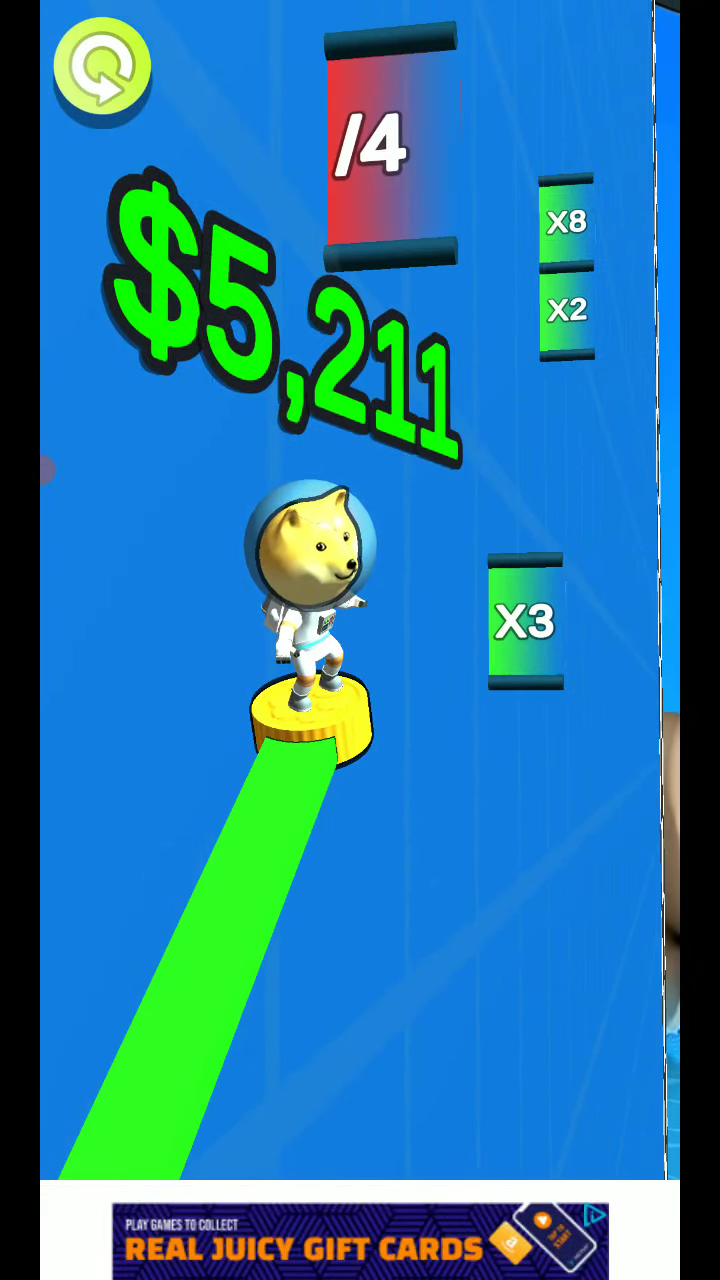
pyautogui.click(360, 700)
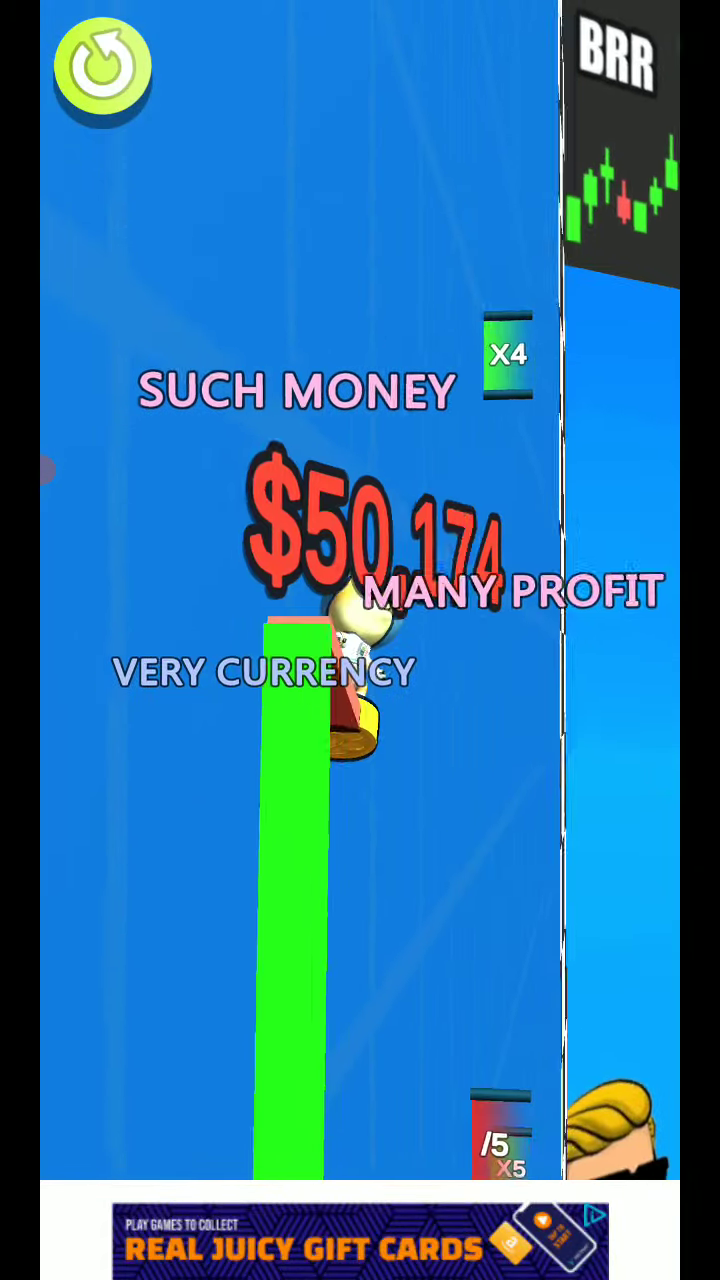
pyautogui.click(360, 700)
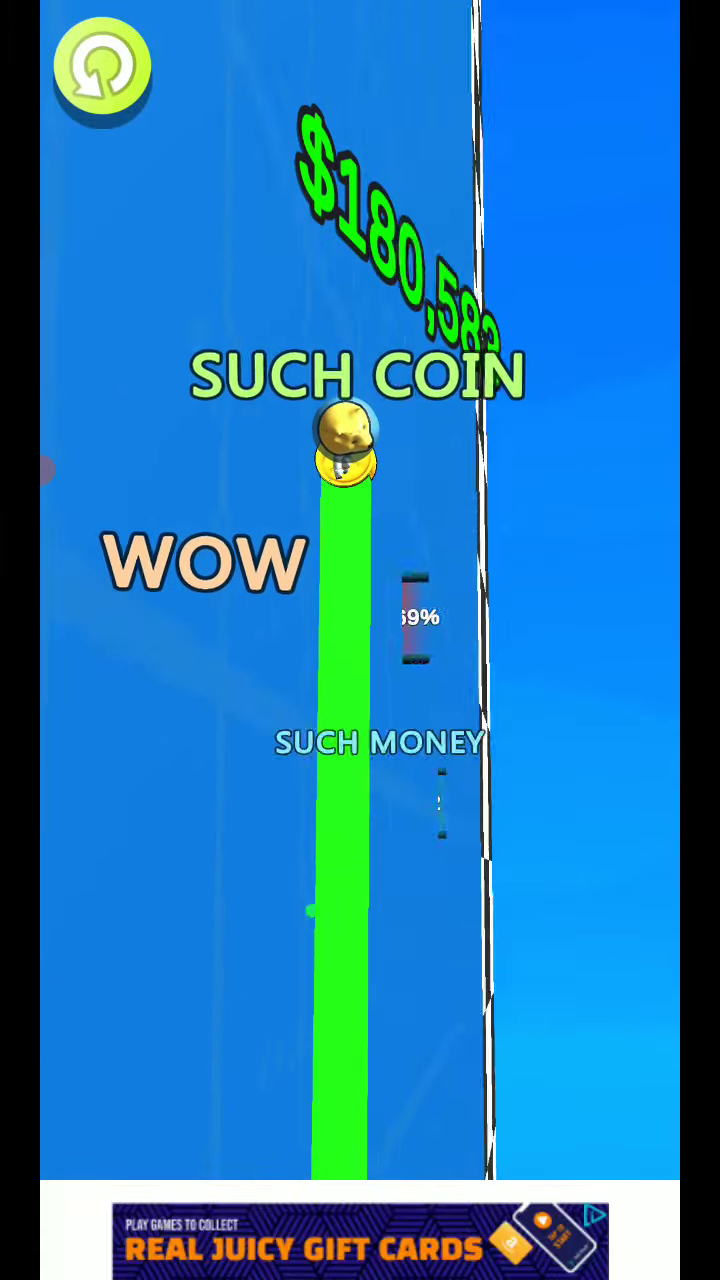
pyautogui.click(360, 700)
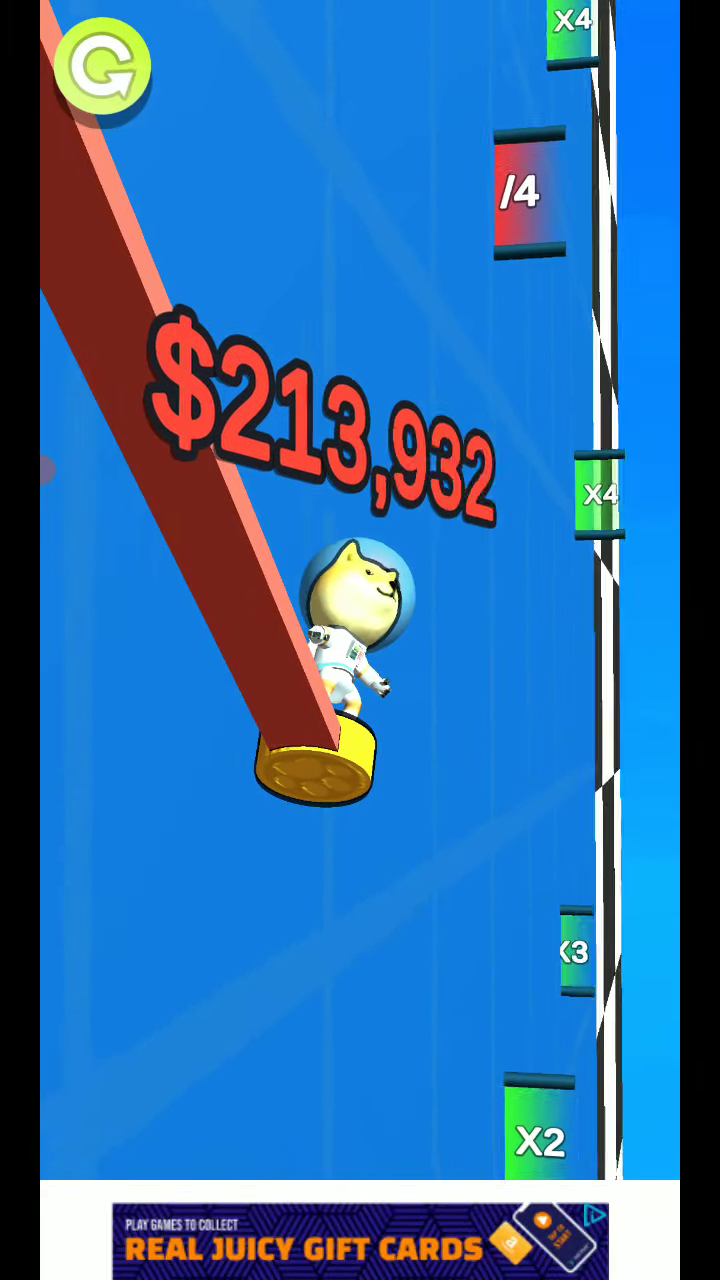
pyautogui.click(360, 700)
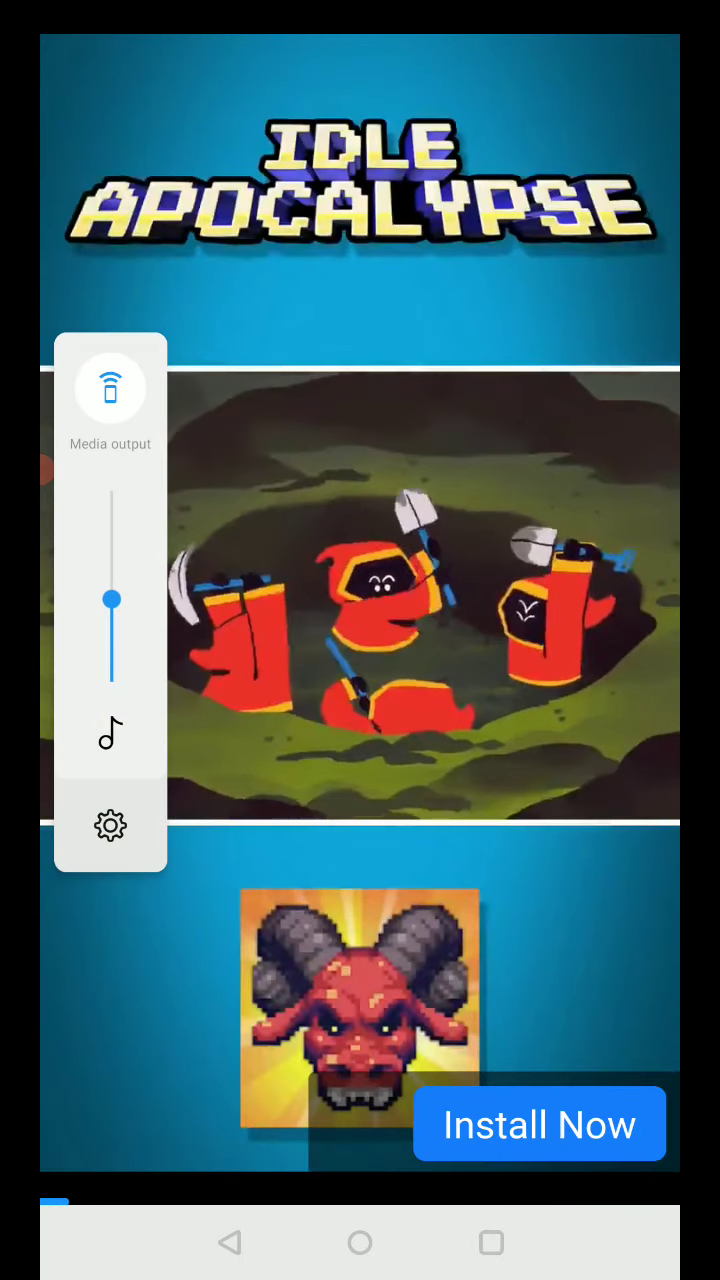
pyautogui.press('XF86AudioLowerVolume')
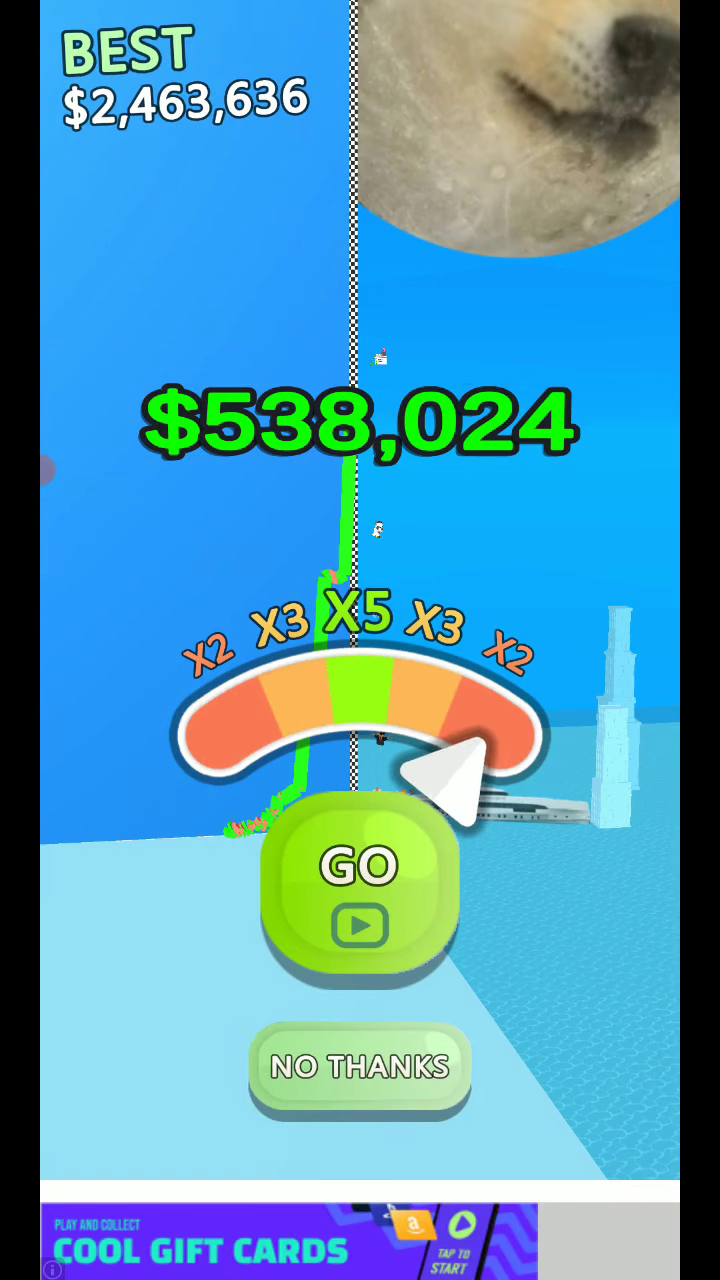
# - Bank the $538,024 run, play another run, and close the Coin Scout ad
pyautogui.click(360, 1067)
pyautogui.click(360, 1030)
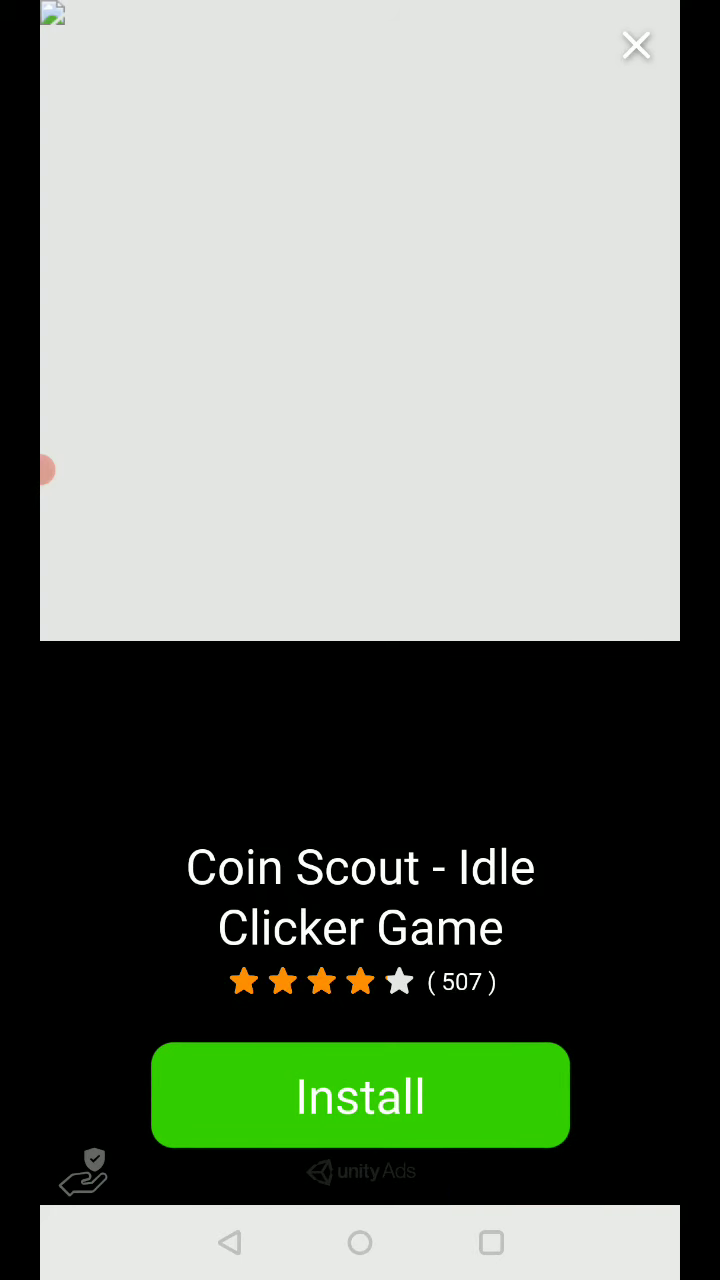
pyautogui.click(636, 46)
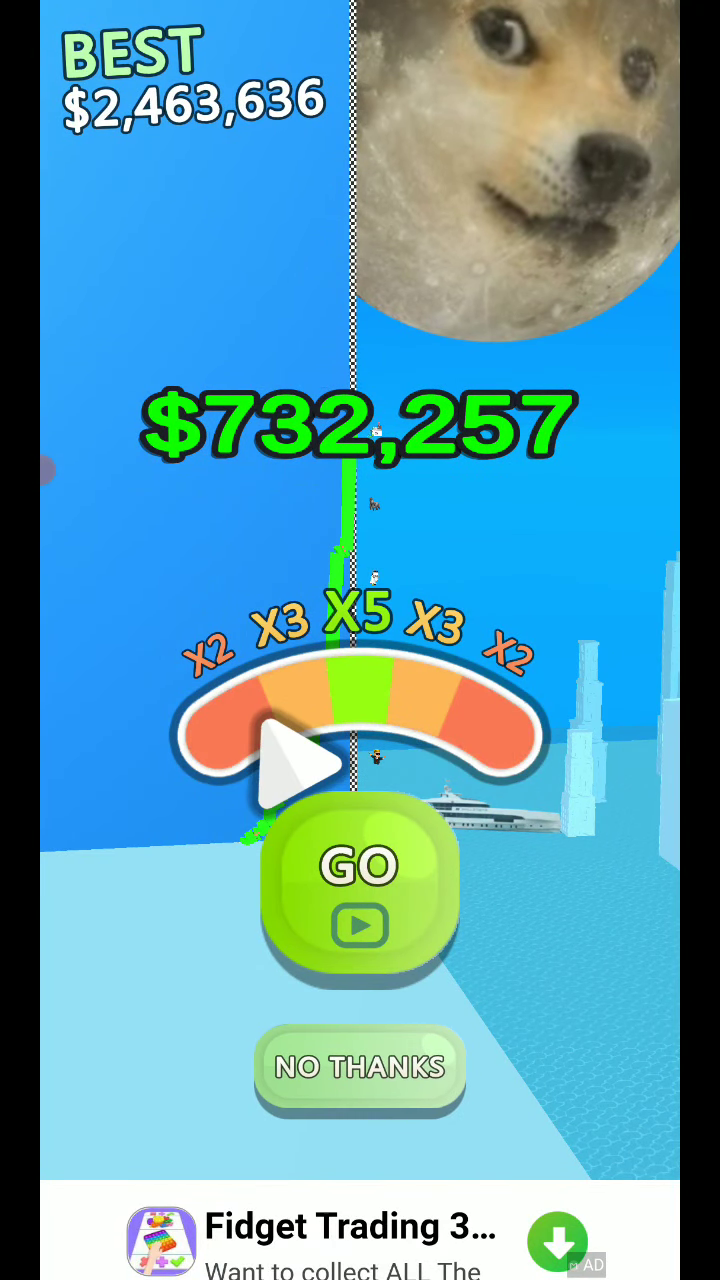
# - Bank $732,257, zig-zag a new run until the Matchmaker ad, then close it
pyautogui.click(360, 1068)
pyautogui.click(357, 1029)
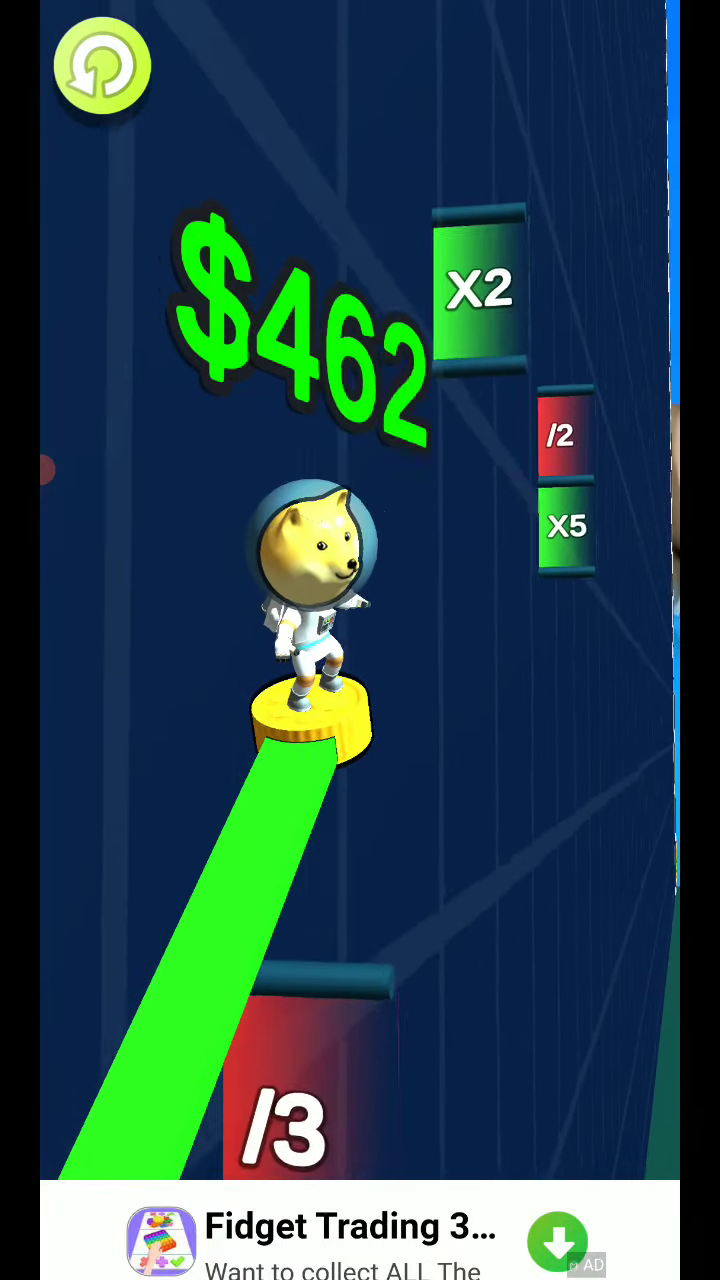
pyautogui.click(360, 900)
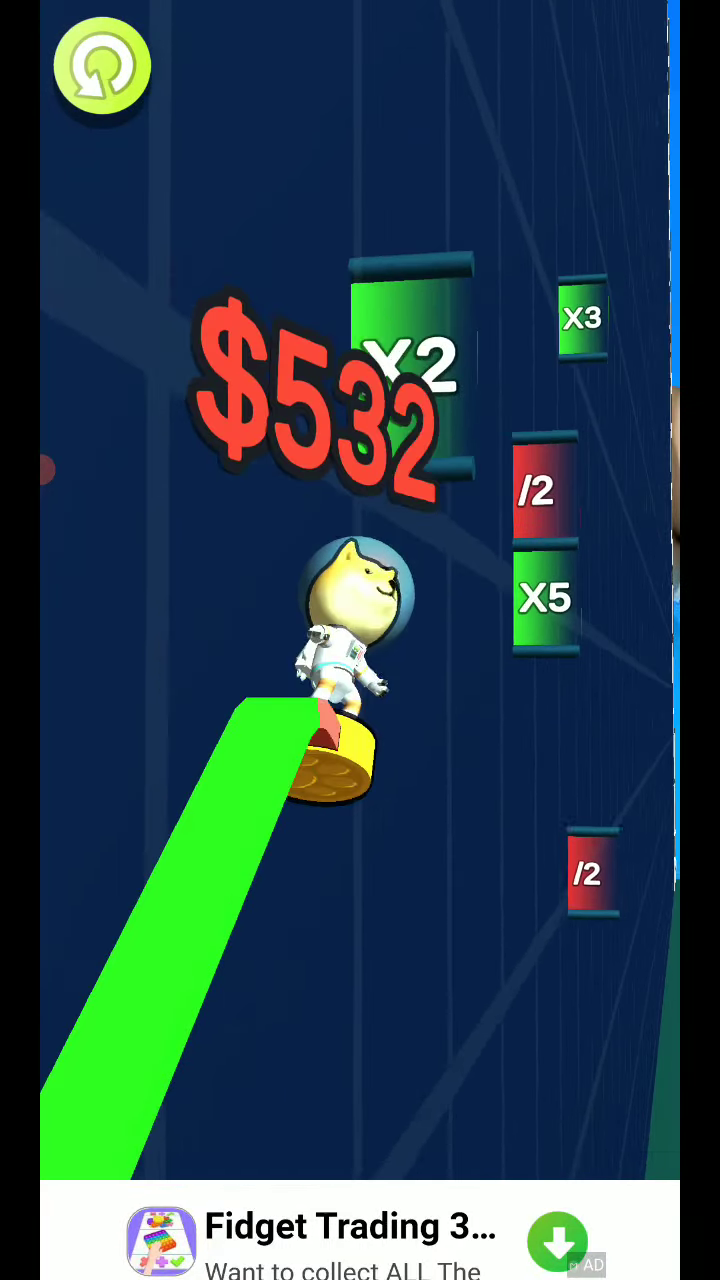
pyautogui.click(360, 900)
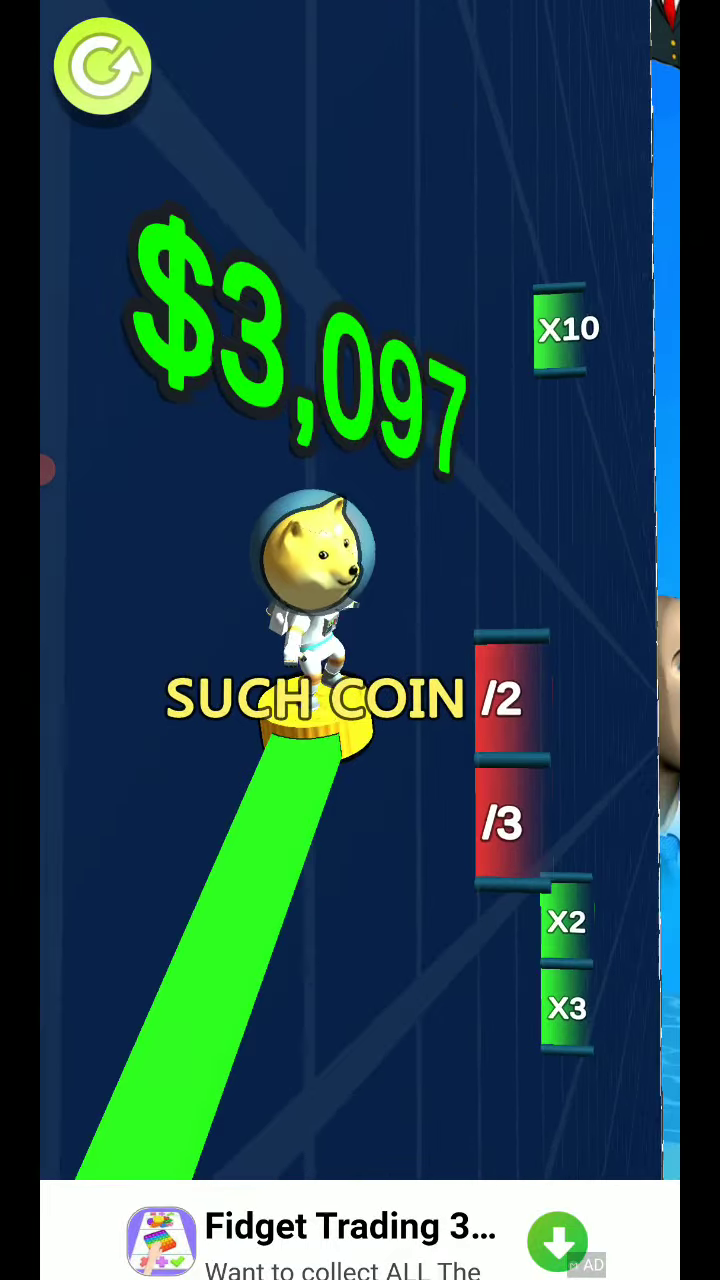
pyautogui.click(360, 900)
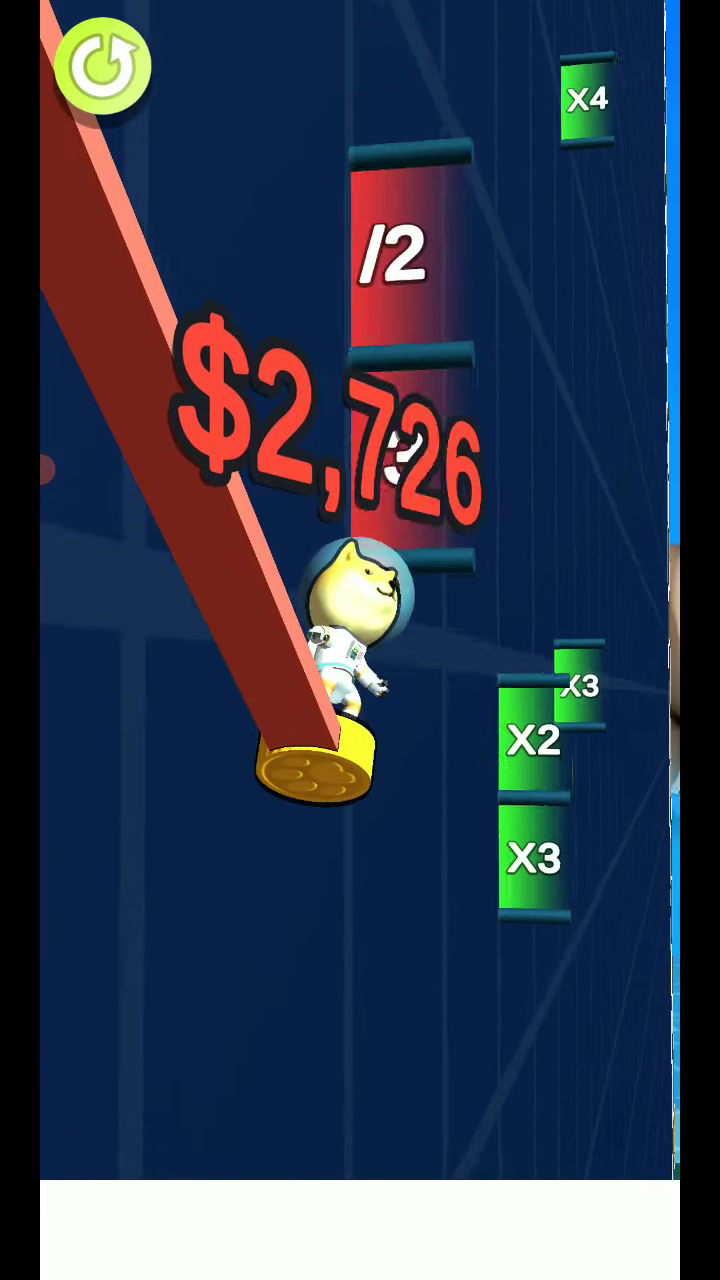
pyautogui.click(360, 900)
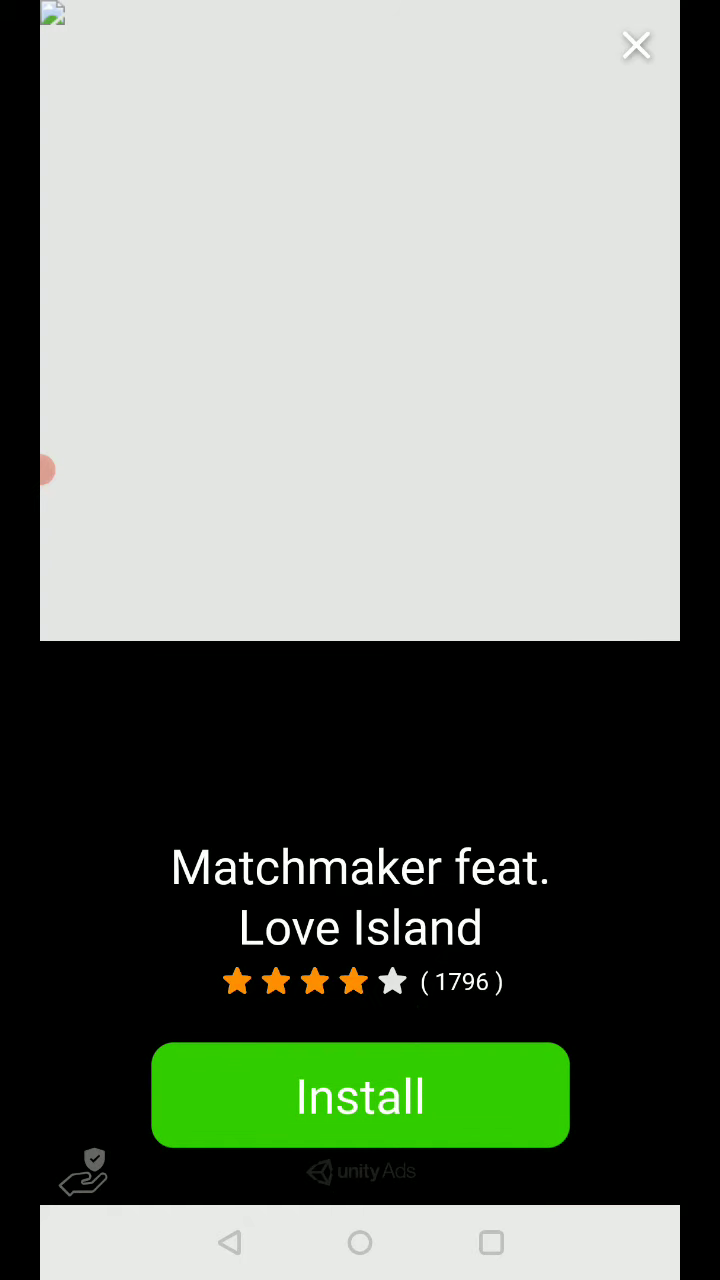
pyautogui.click(637, 46)
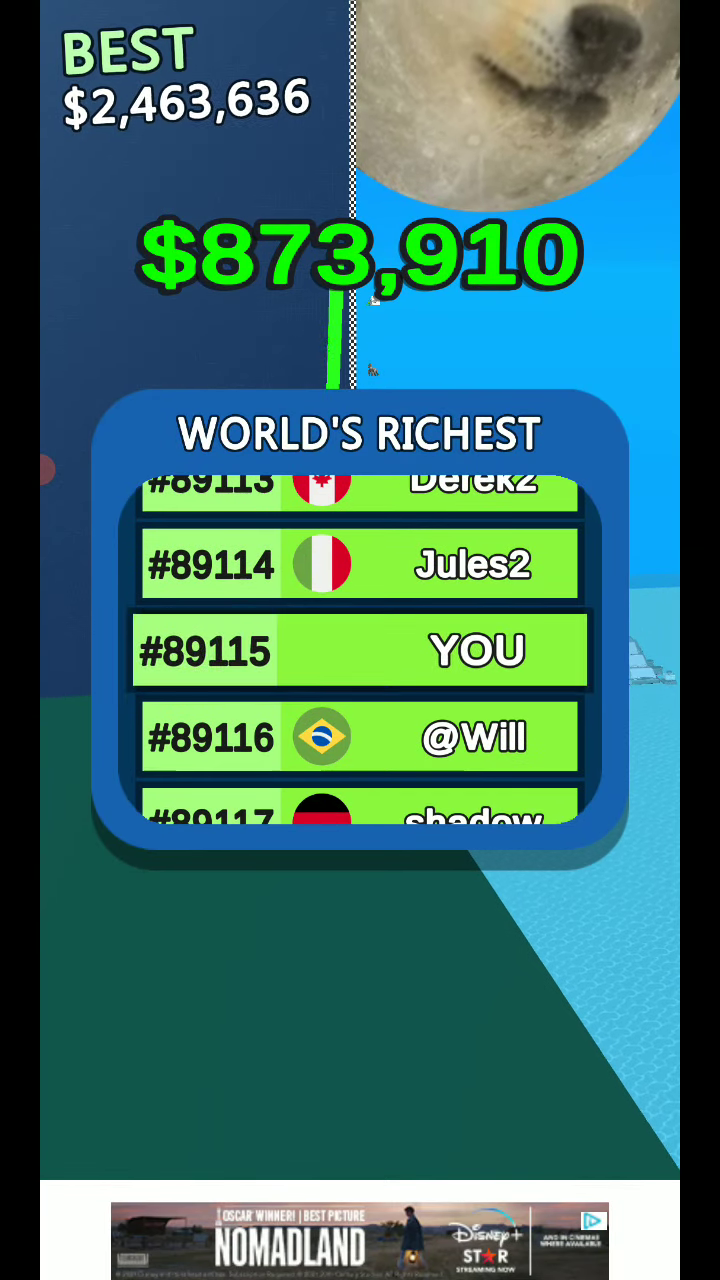
# - Bank $873,910, buy the $1,000,000 +100→+200 shop upgrade, and start level 5
pyautogui.click(360, 1000)
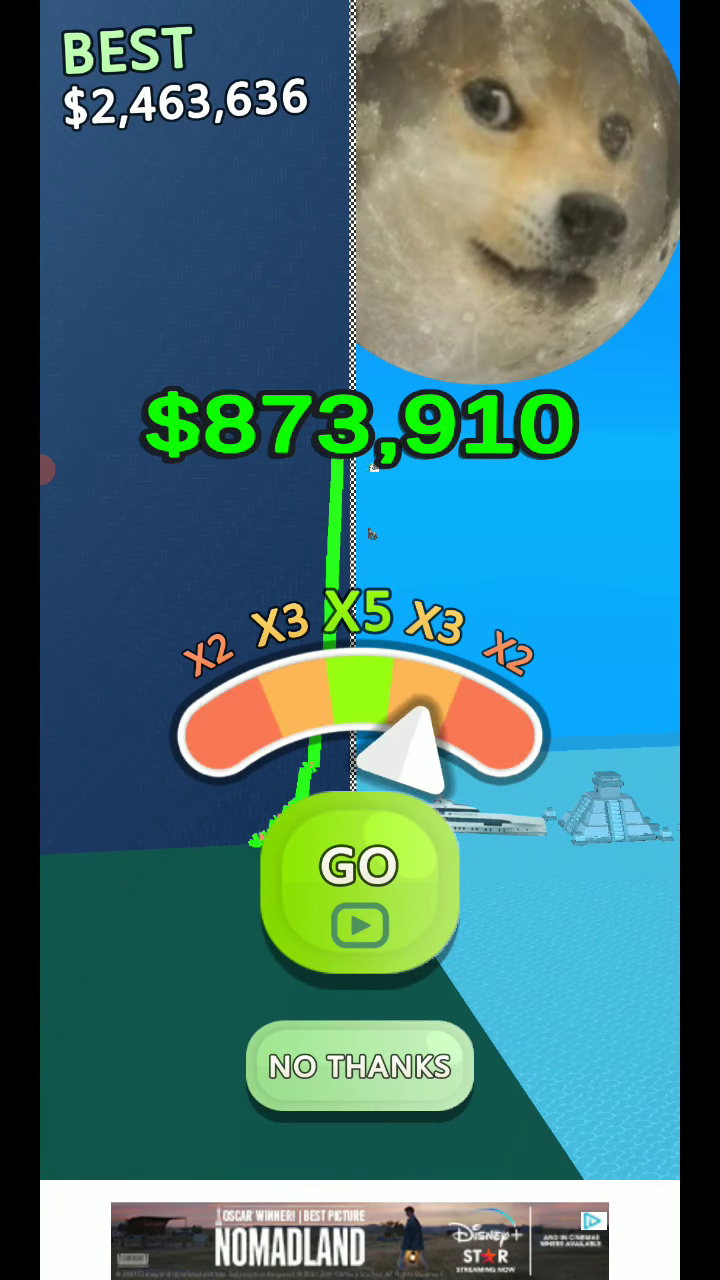
pyautogui.click(360, 1067)
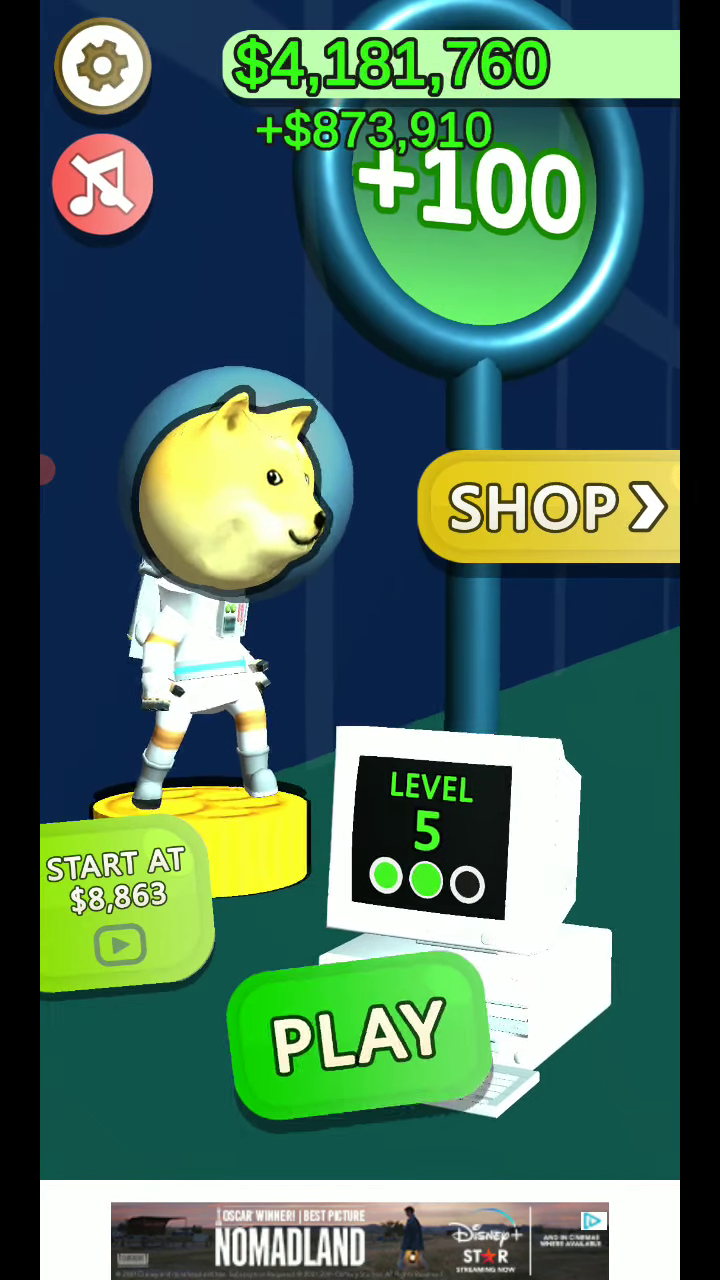
pyautogui.click(553, 508)
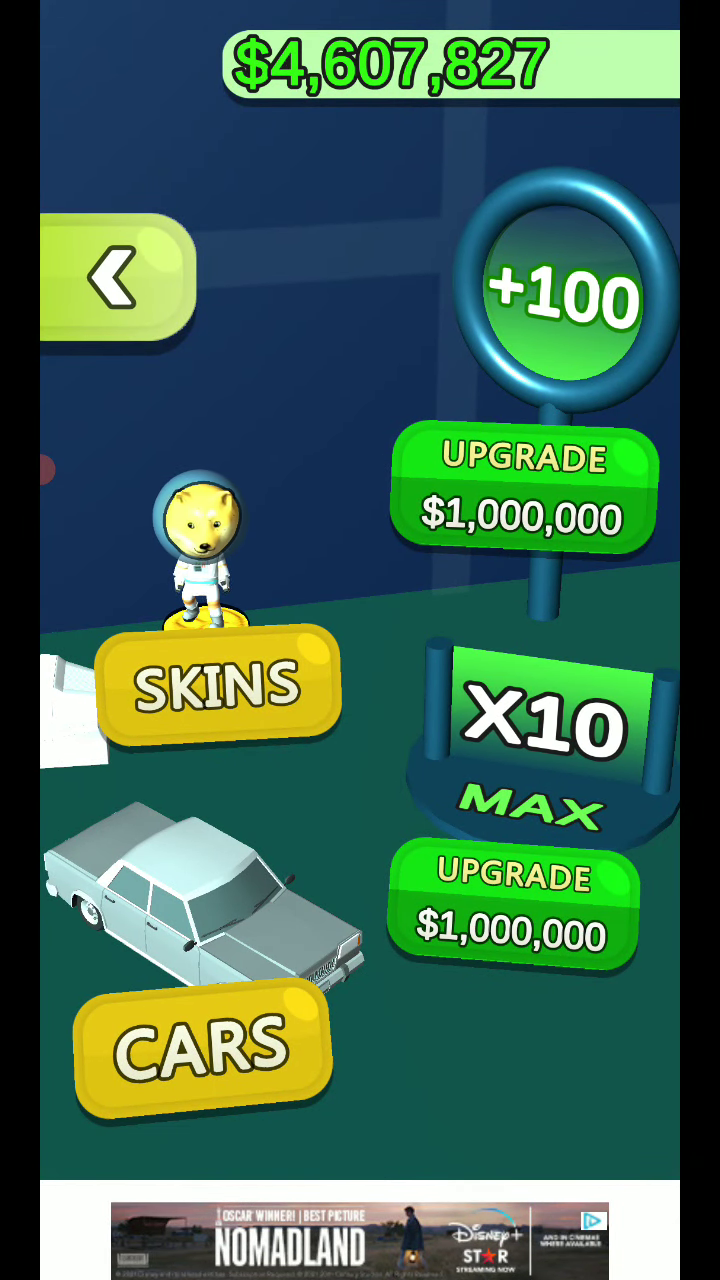
pyautogui.click(525, 487)
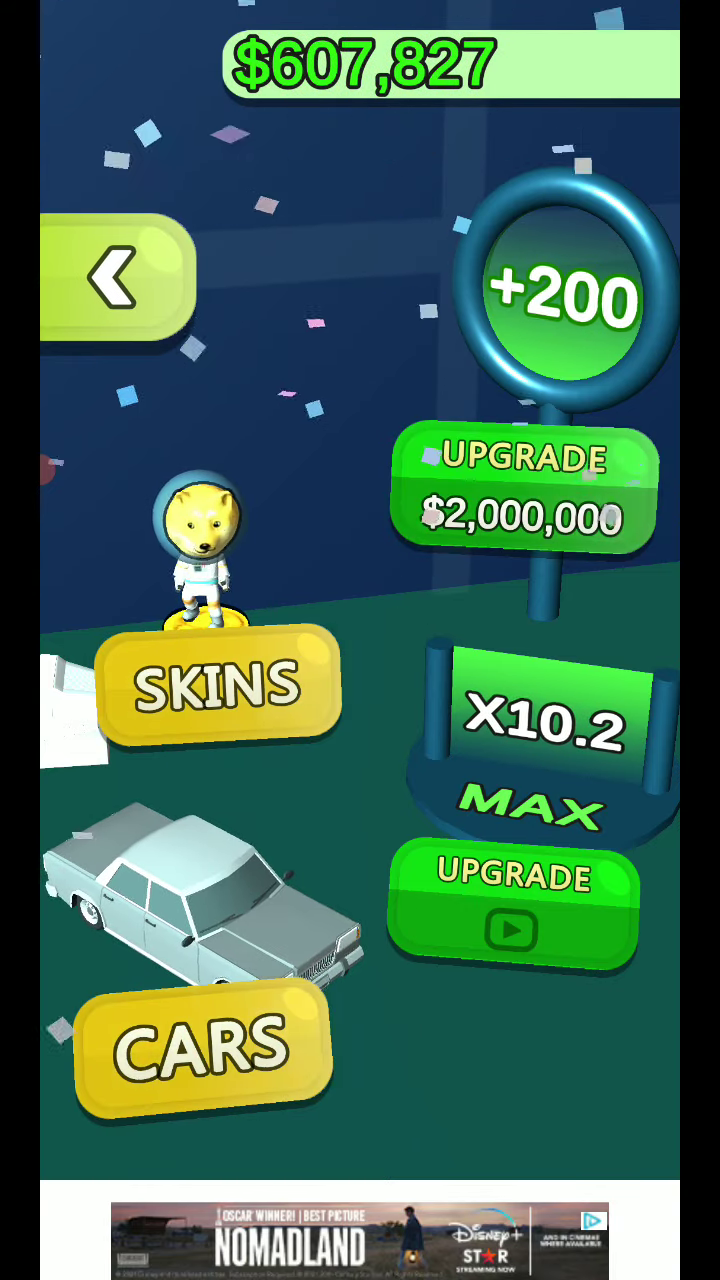
pyautogui.click(118, 278)
pyautogui.click(360, 1035)
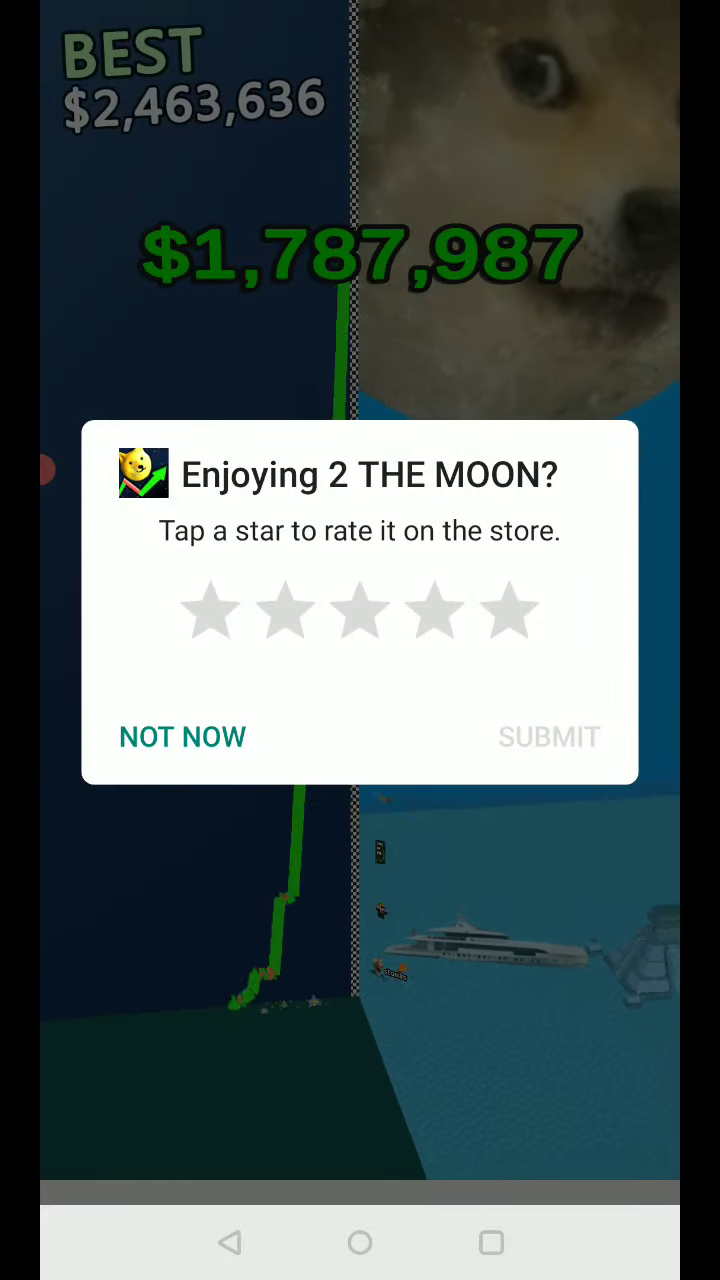
# - Dismiss the rating prompt, then skip and close the Minecube ad
pyautogui.click(182, 737)
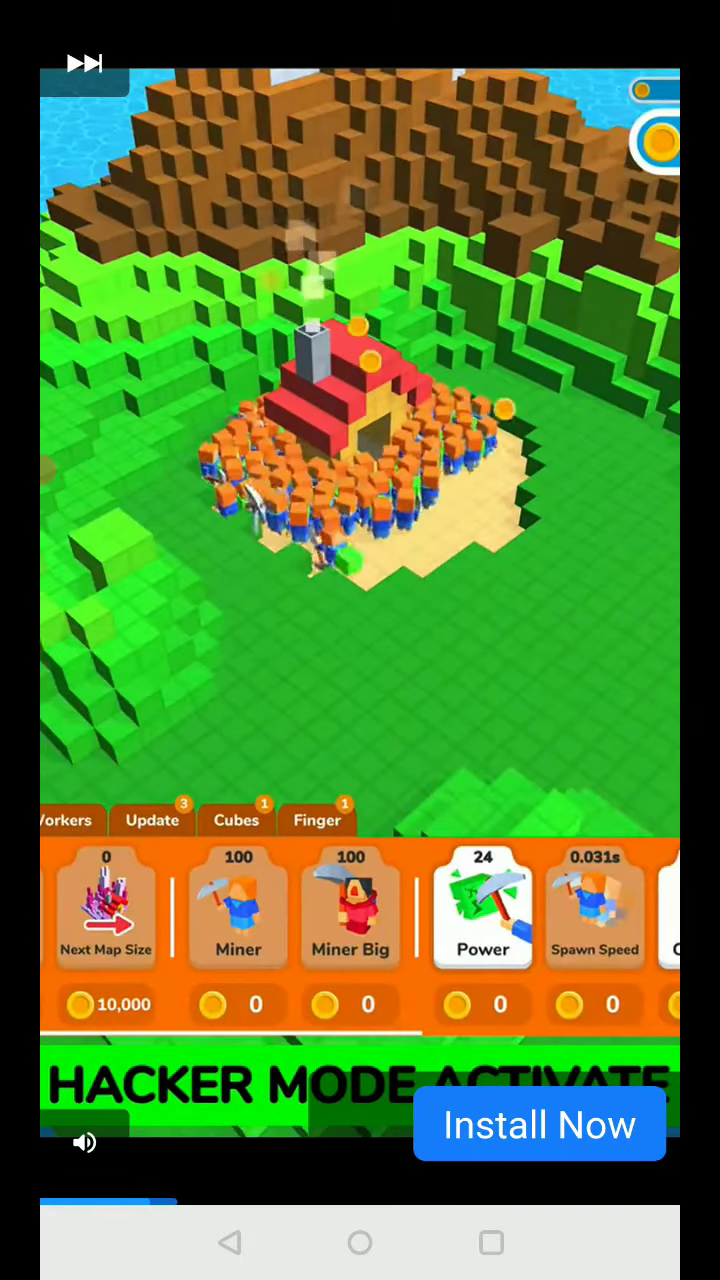
pyautogui.click(85, 64)
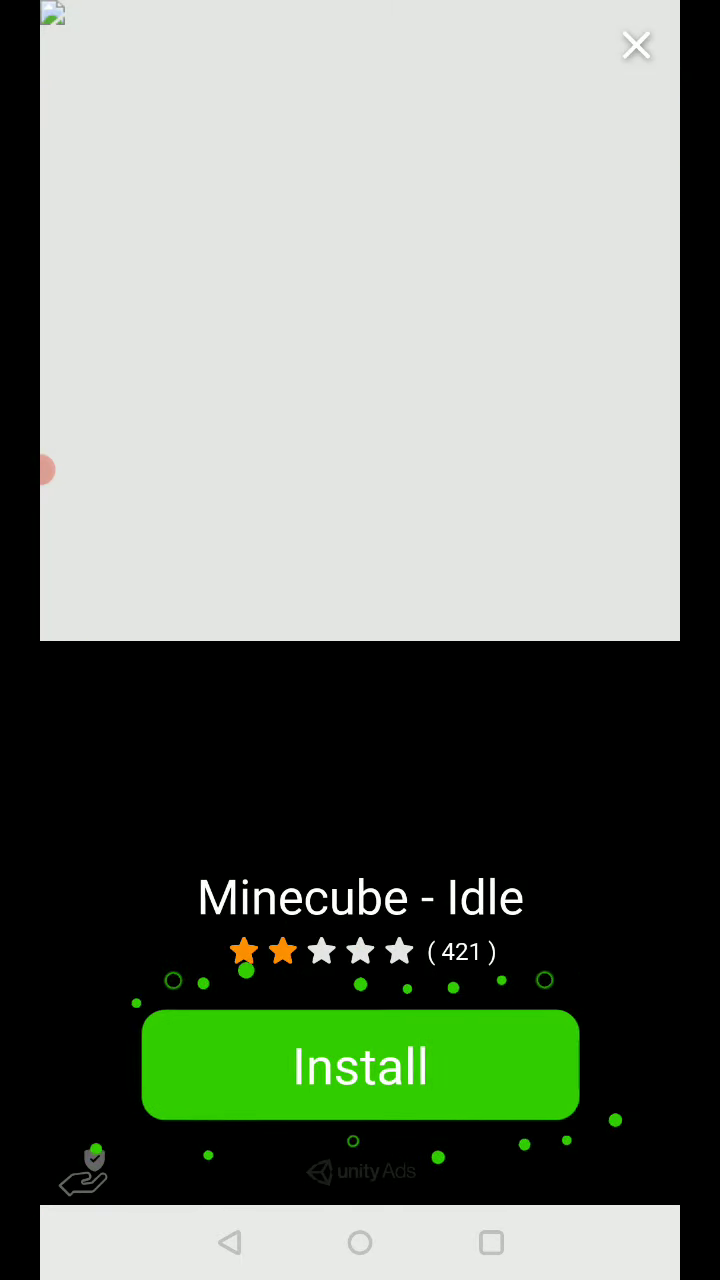
pyautogui.click(637, 46)
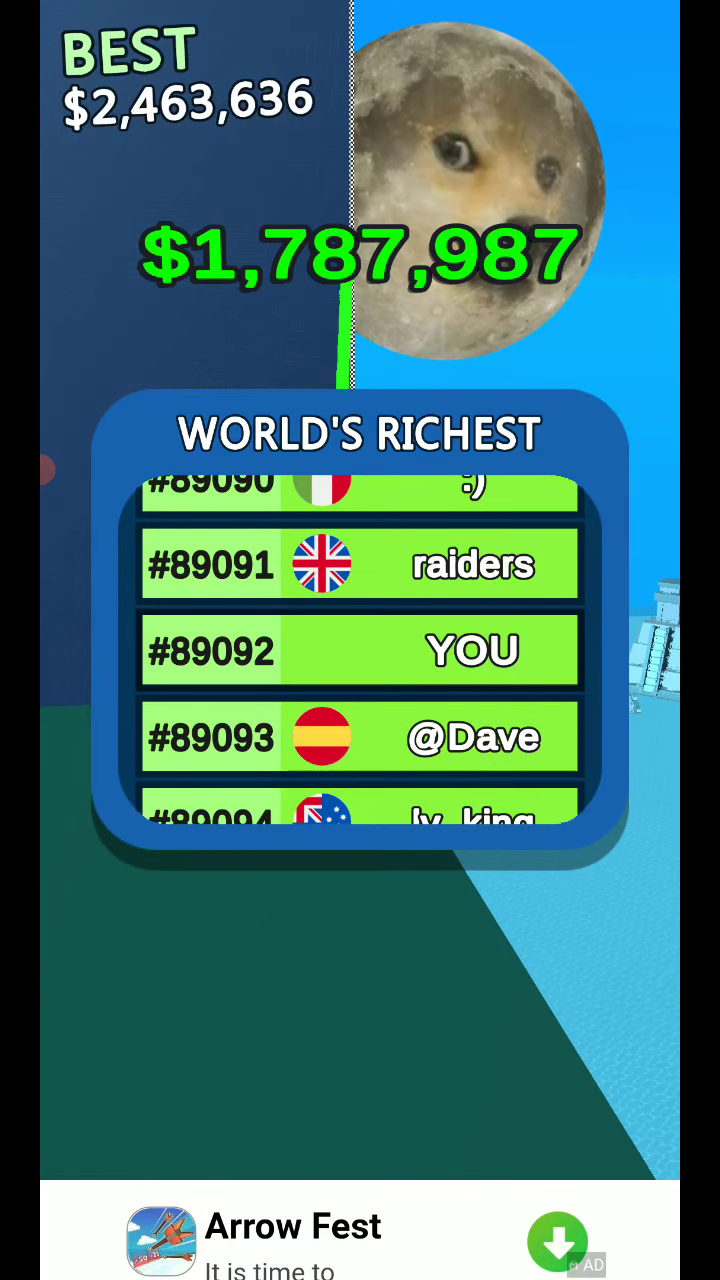
# - Bank $1,787,987 without a multiplier and zig-zag the new run toward multiplier gates
pyautogui.click(360, 1000)
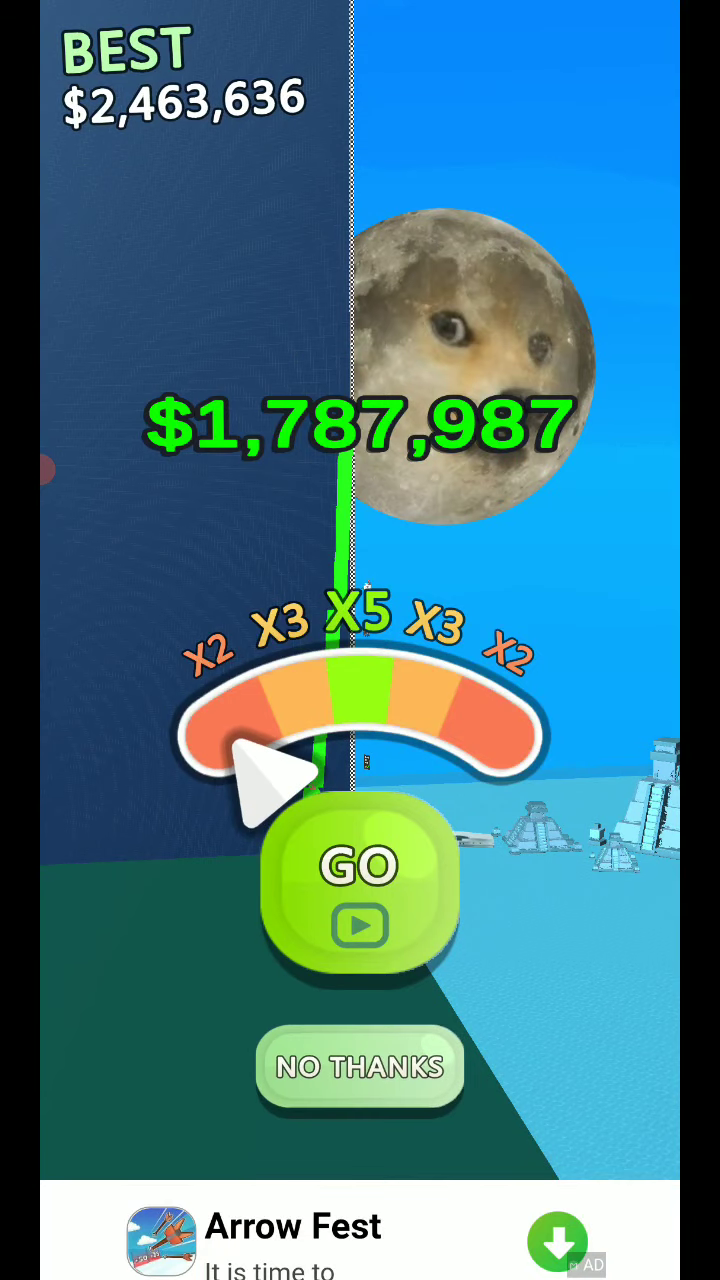
pyautogui.click(360, 1068)
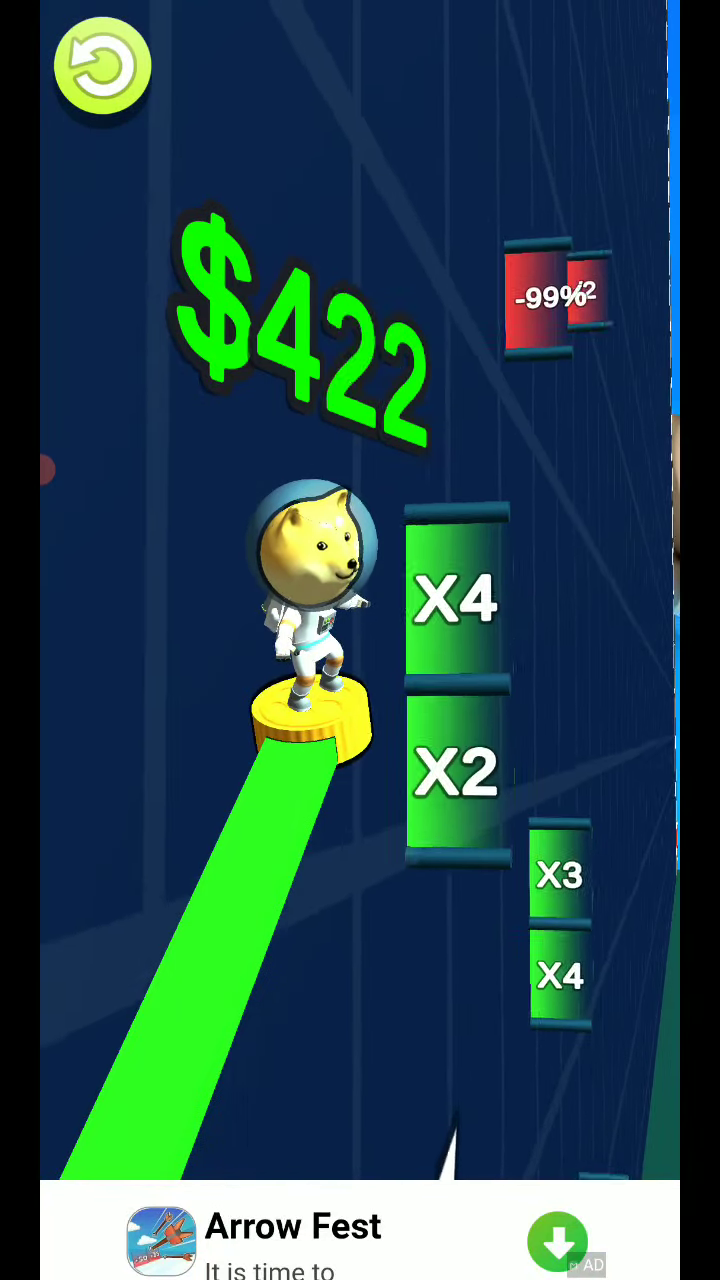
pyautogui.click(360, 900)
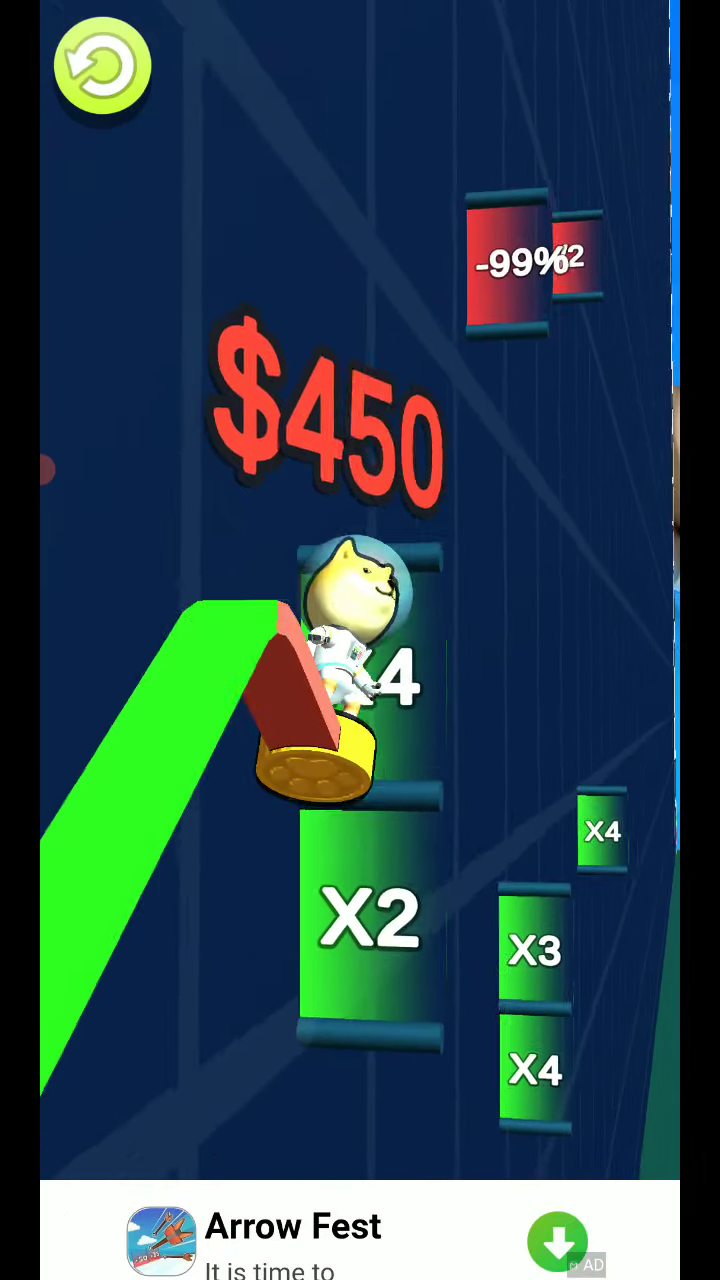
pyautogui.click(360, 900)
pyautogui.click(360, 900)
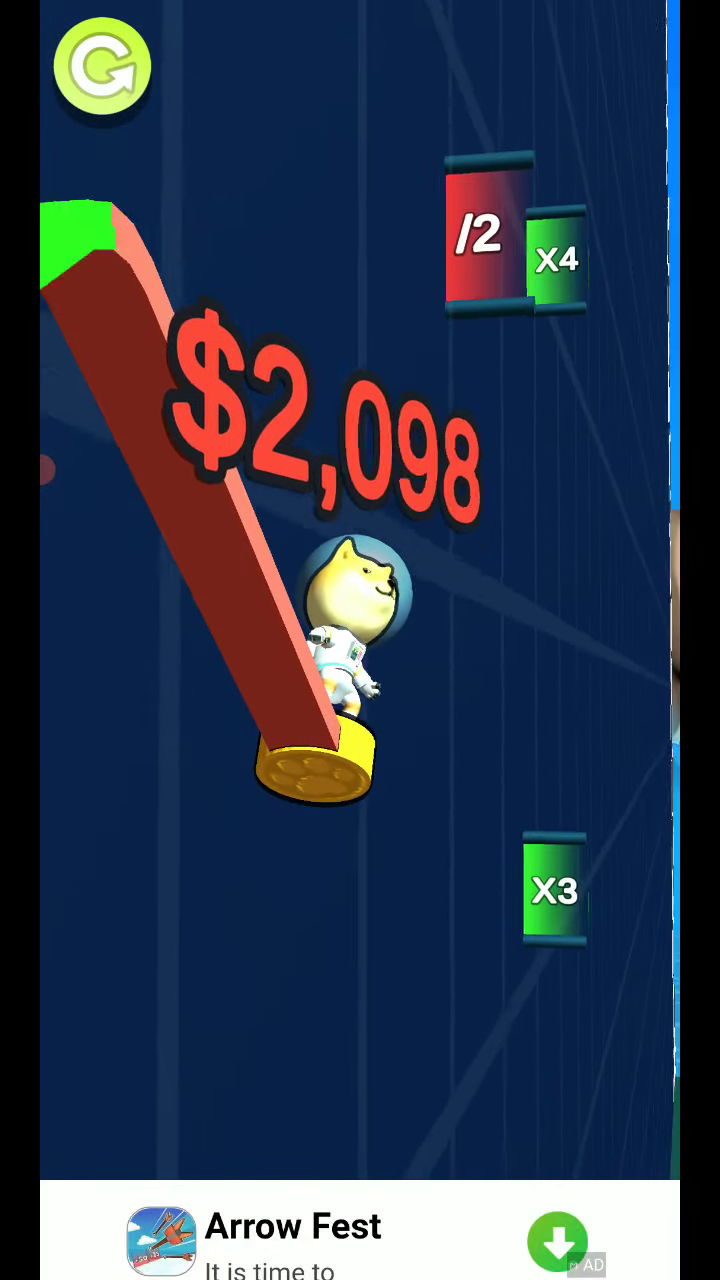
pyautogui.click(360, 900)
pyautogui.click(360, 900)
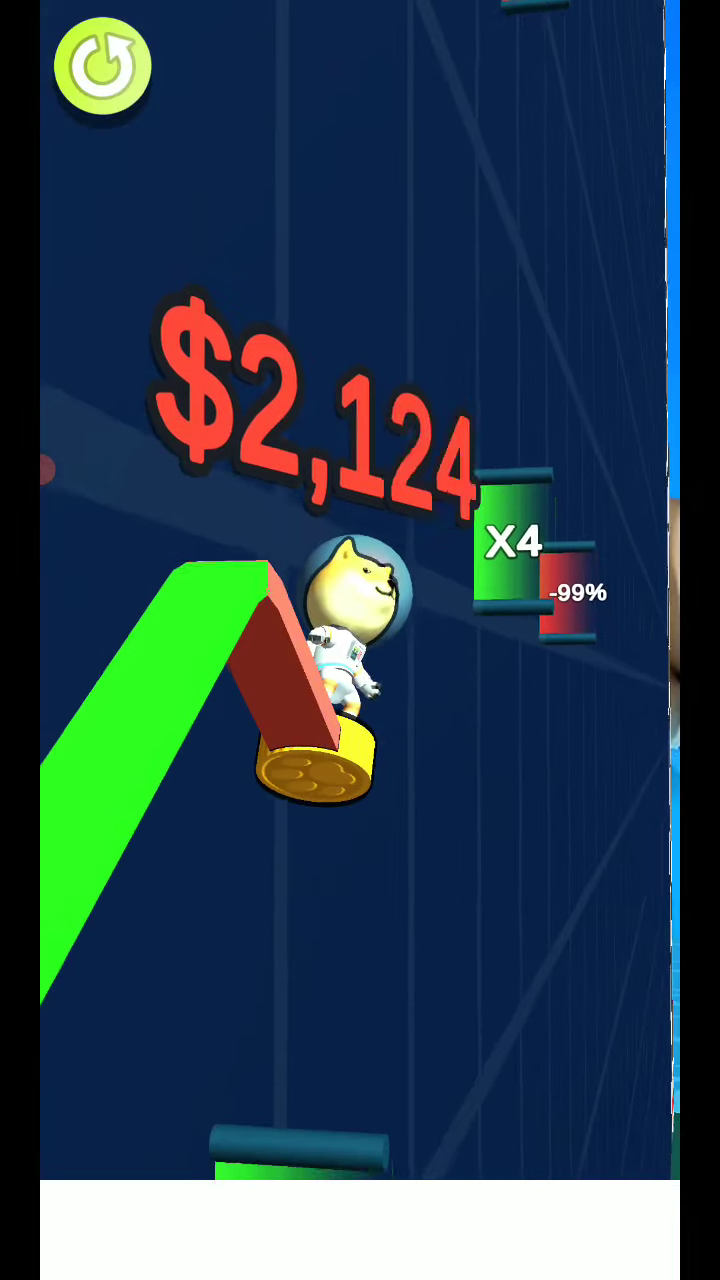
# - Steer into green multipliers, avoid the red penalty gate, and hit the X3 gate
pyautogui.click(360, 900)
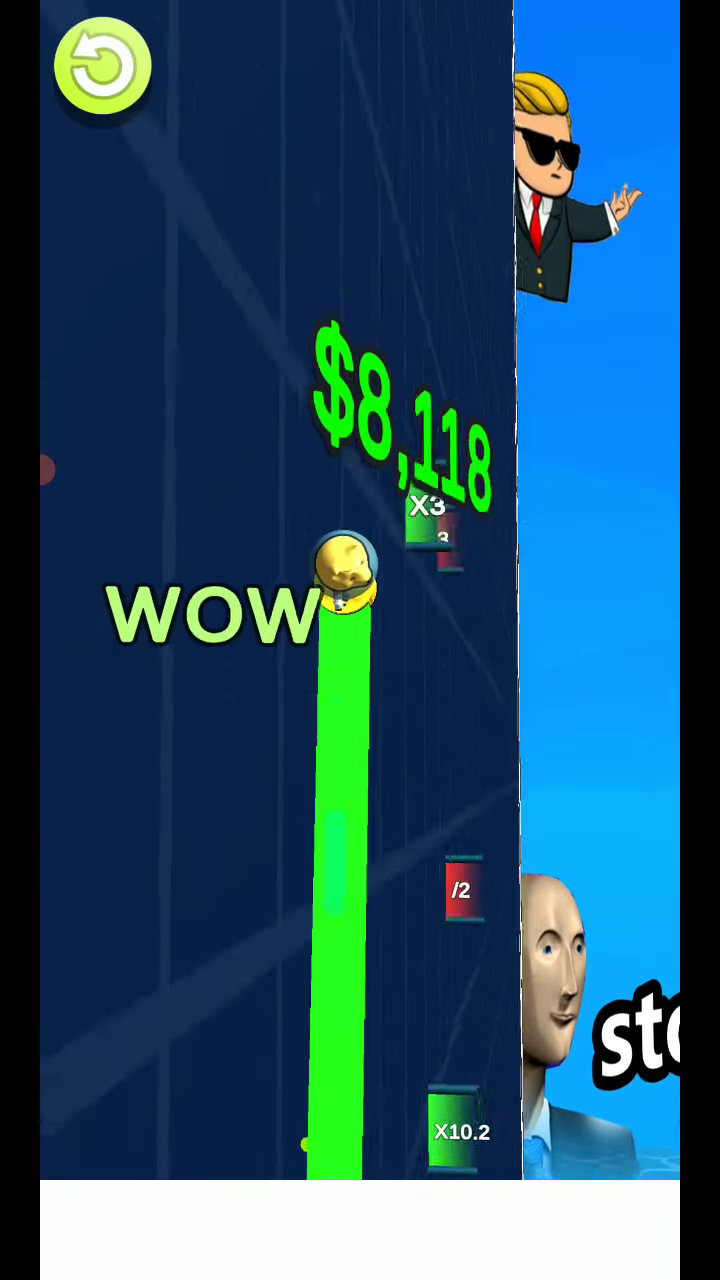
pyautogui.click(360, 900)
pyautogui.click(360, 900)
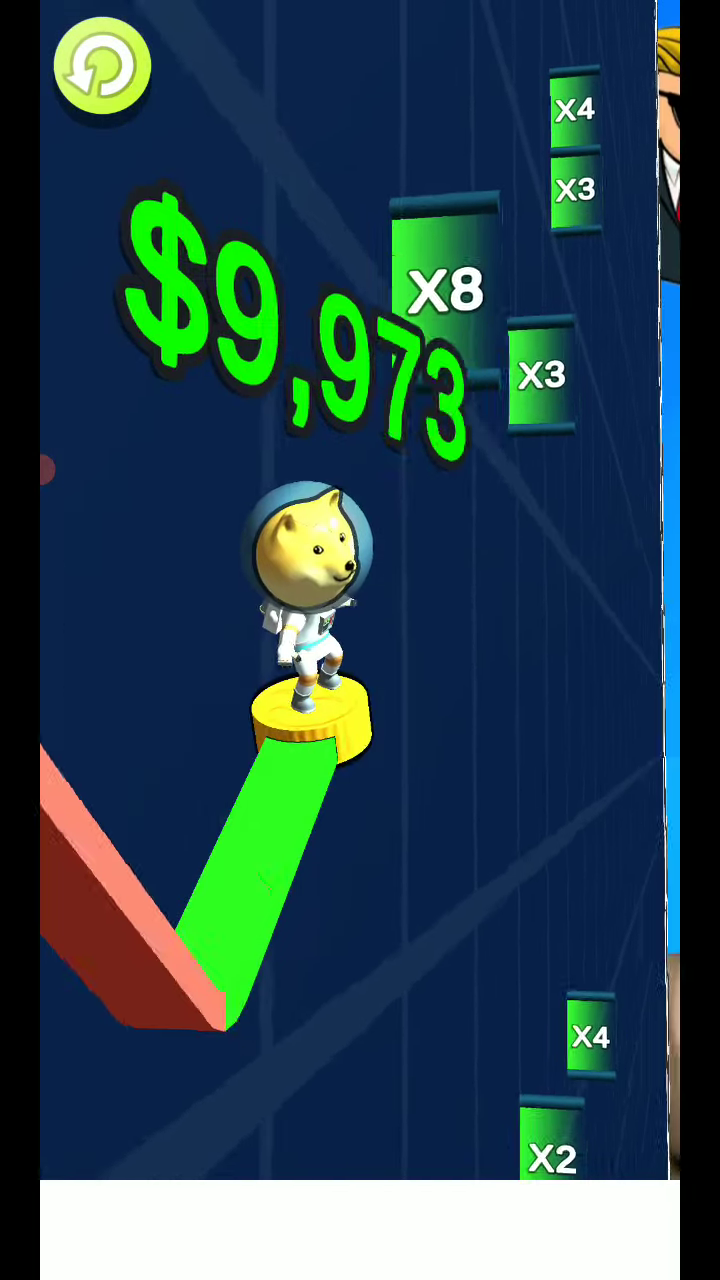
pyautogui.click(360, 900)
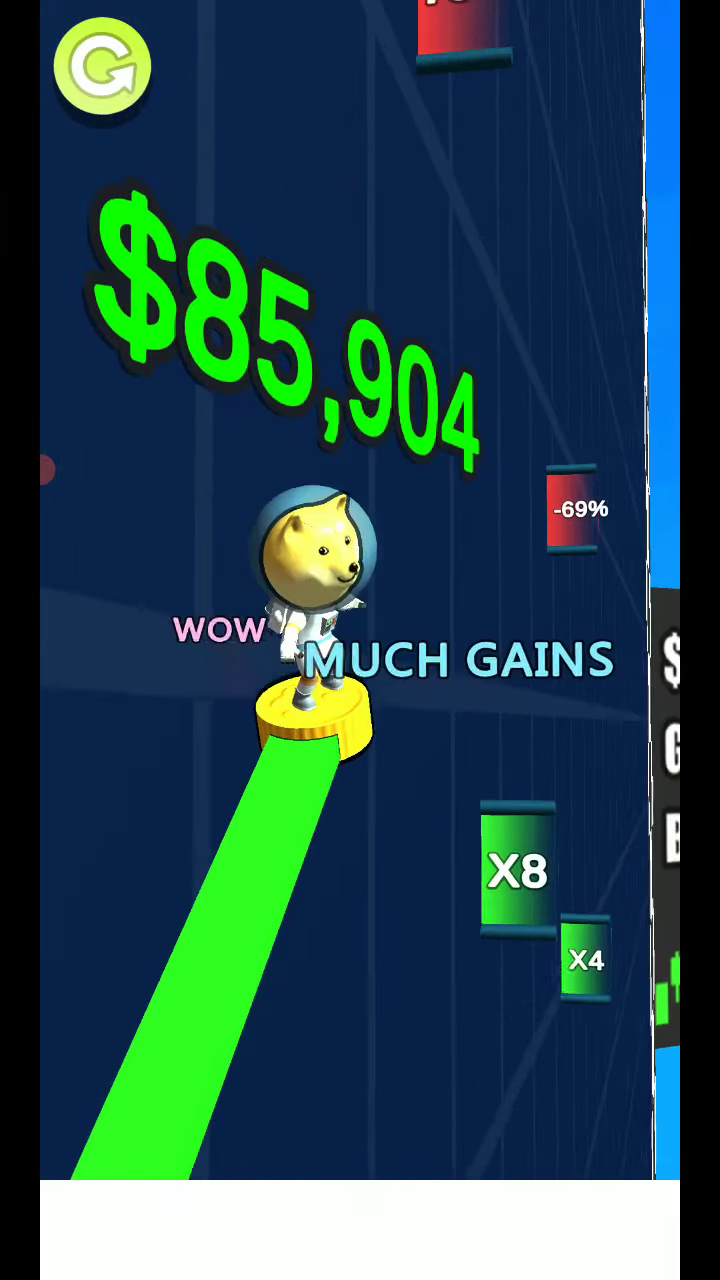
pyautogui.click(360, 900)
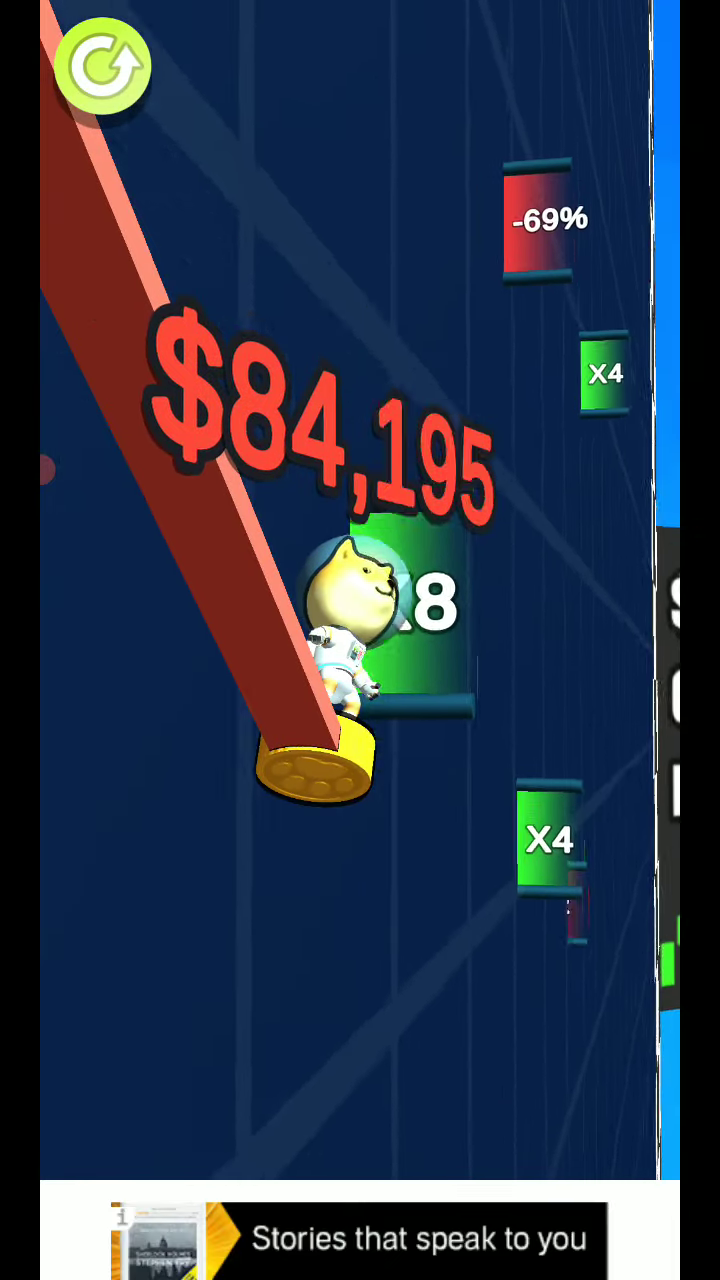
pyautogui.click(360, 900)
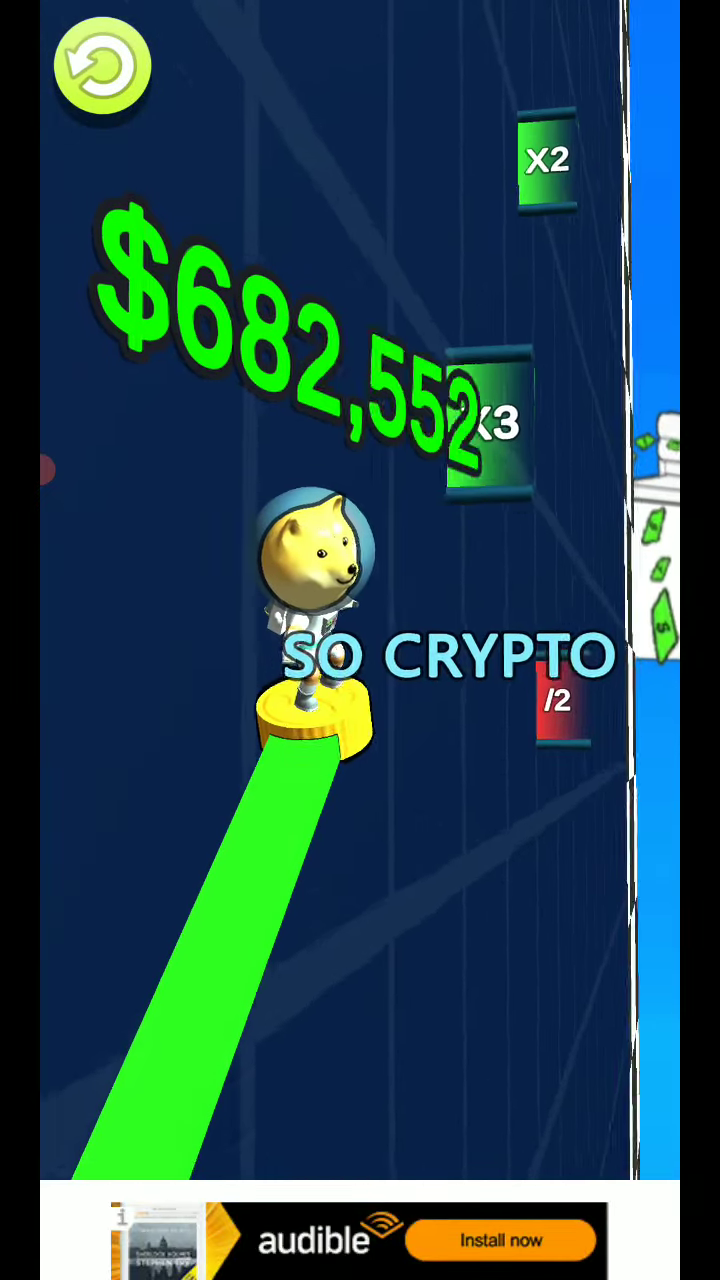
pyautogui.click(360, 900)
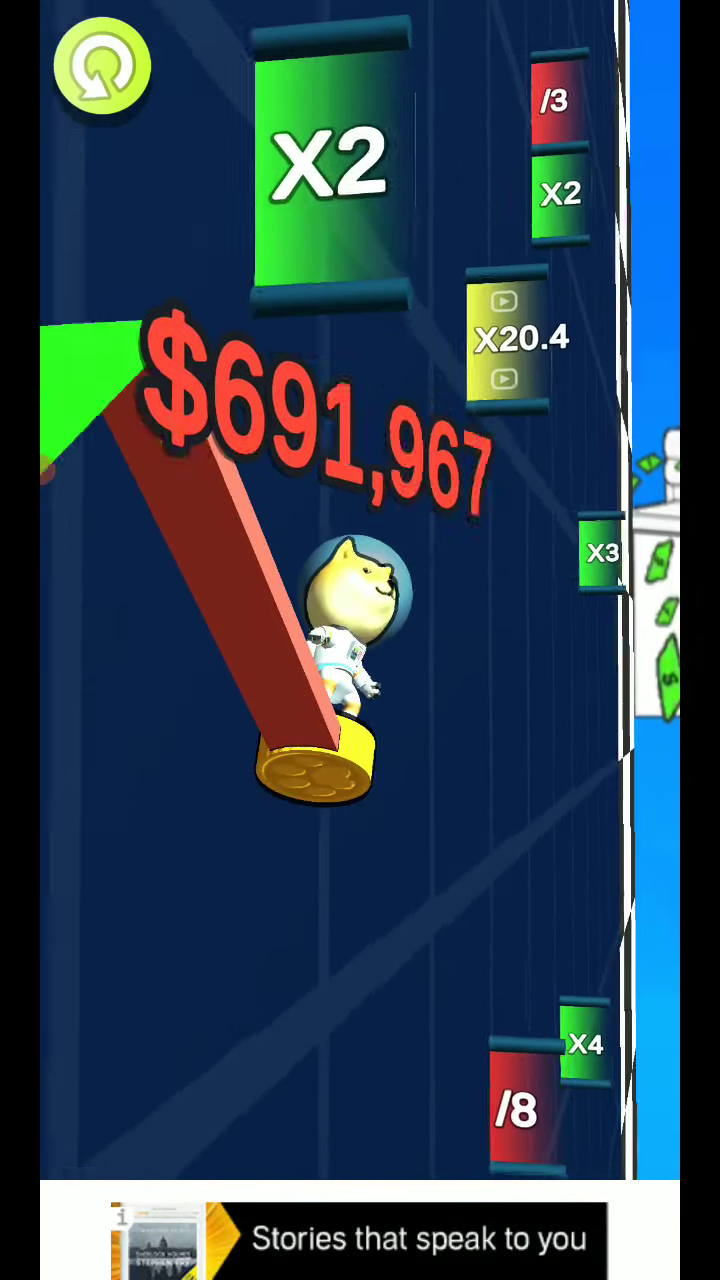
pyautogui.click(360, 900)
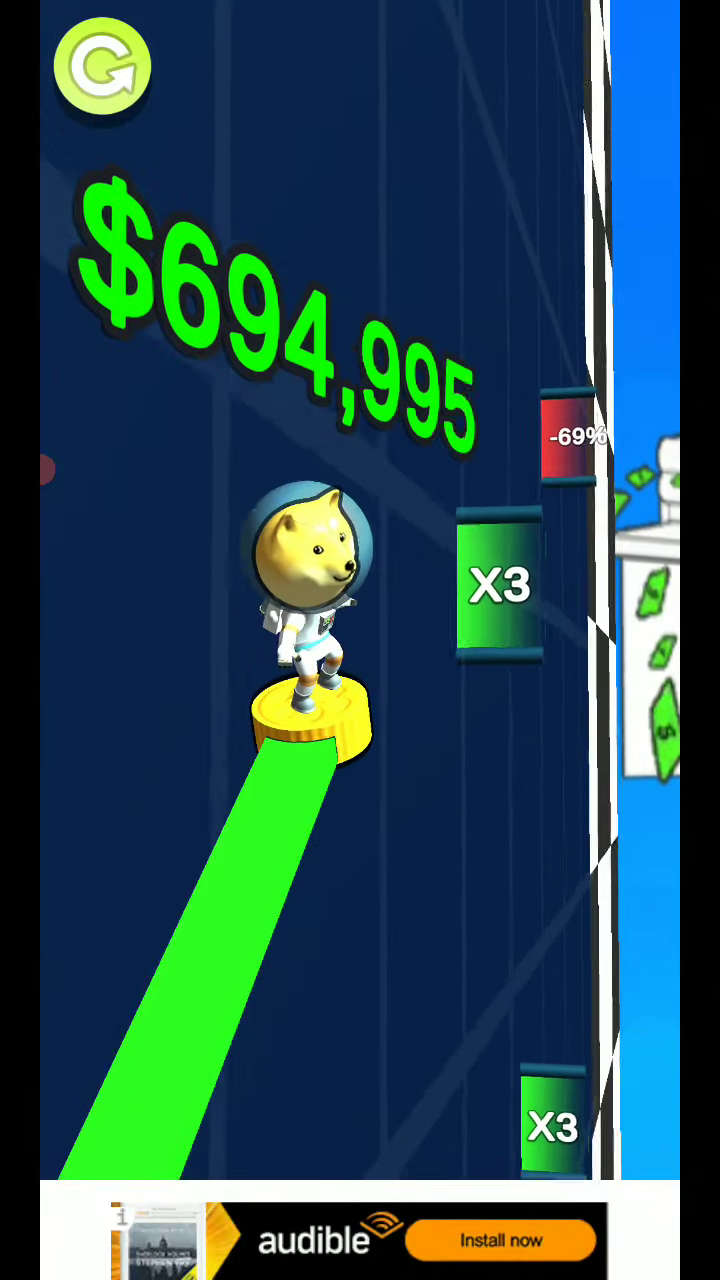
pyautogui.click(360, 900)
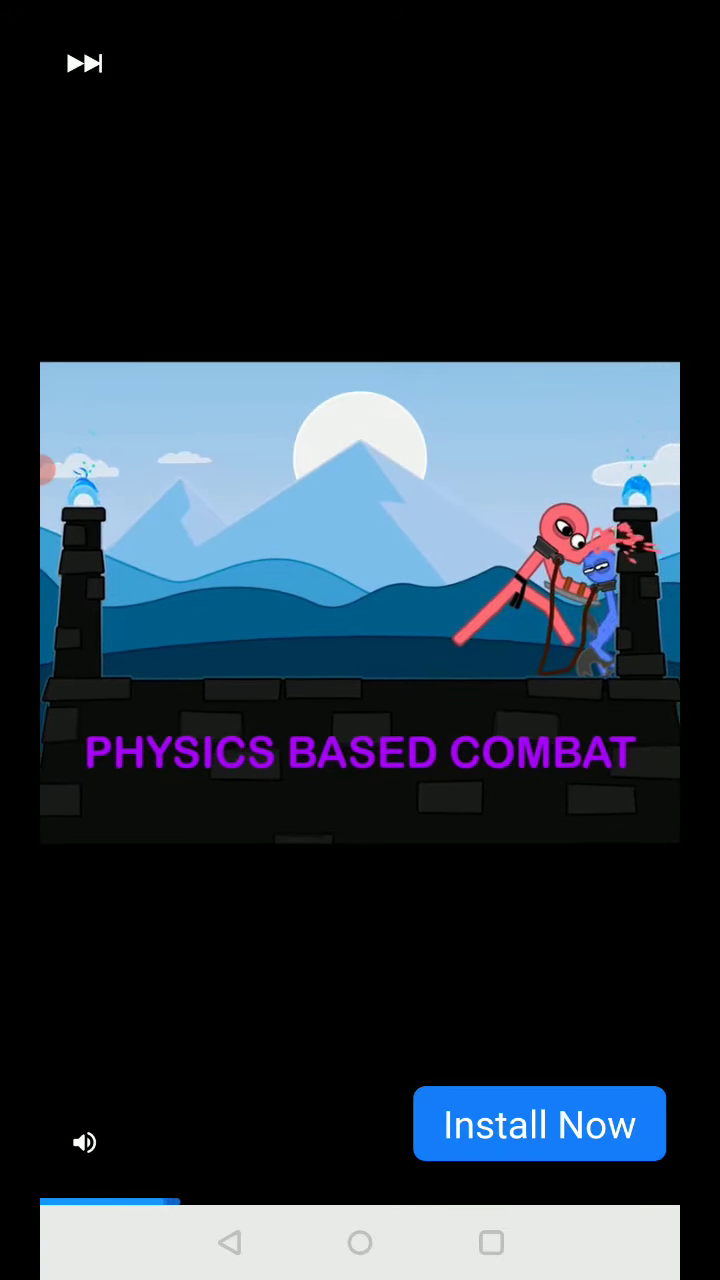
# - Skip and close the ad, then bank $1,995,508 for a $4,391,322 balance
pyautogui.click(84, 64)
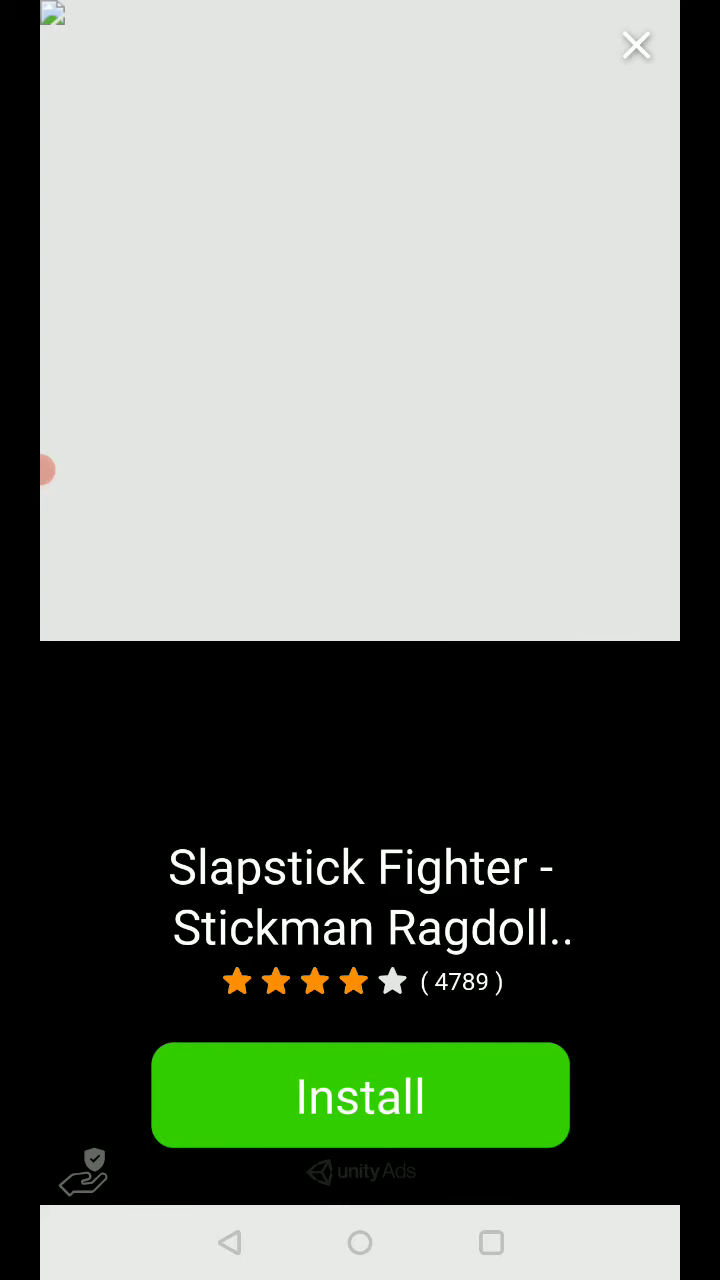
pyautogui.click(636, 46)
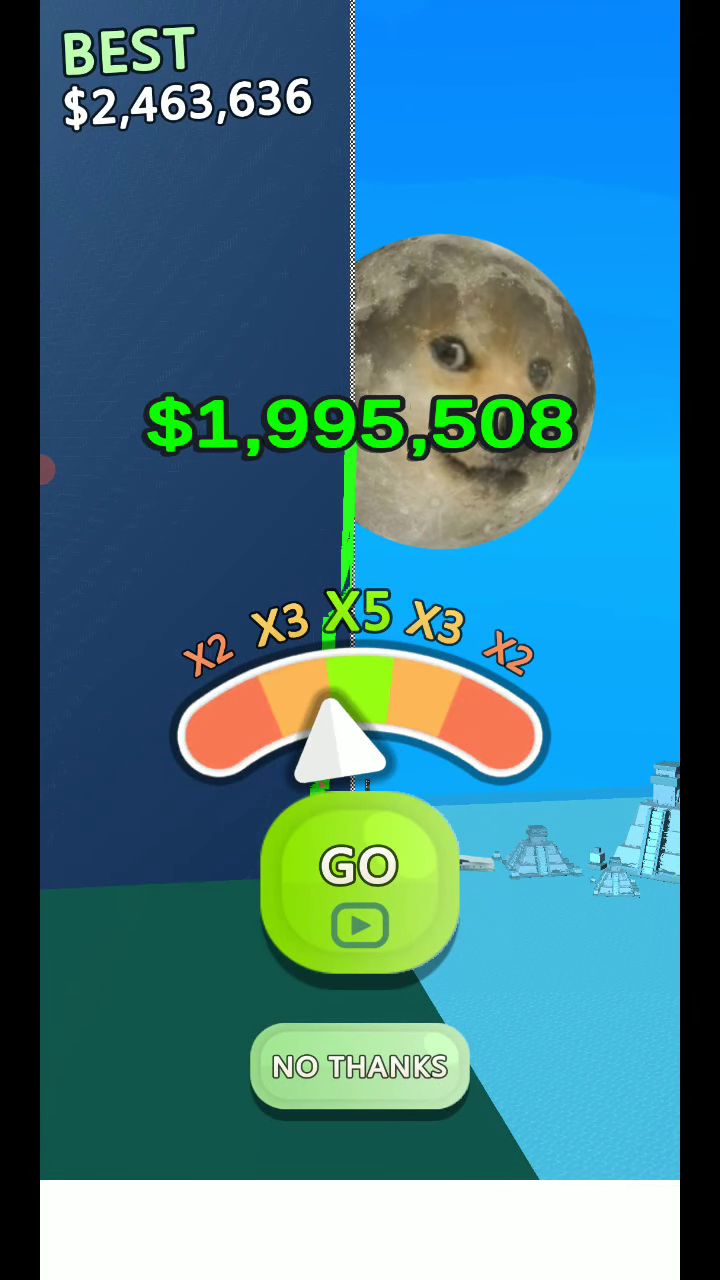
pyautogui.click(360, 1066)
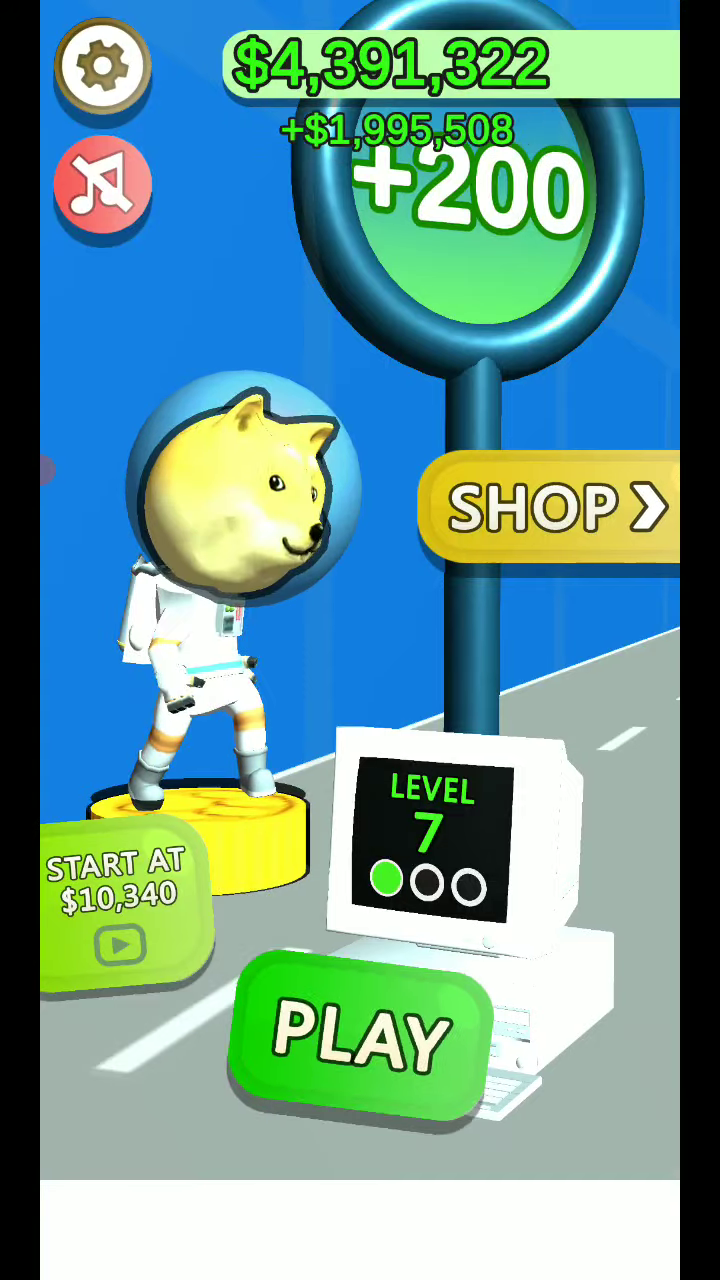
# - Page through the shop's Skins collection, then return home and start a new run
pyautogui.click(555, 507)
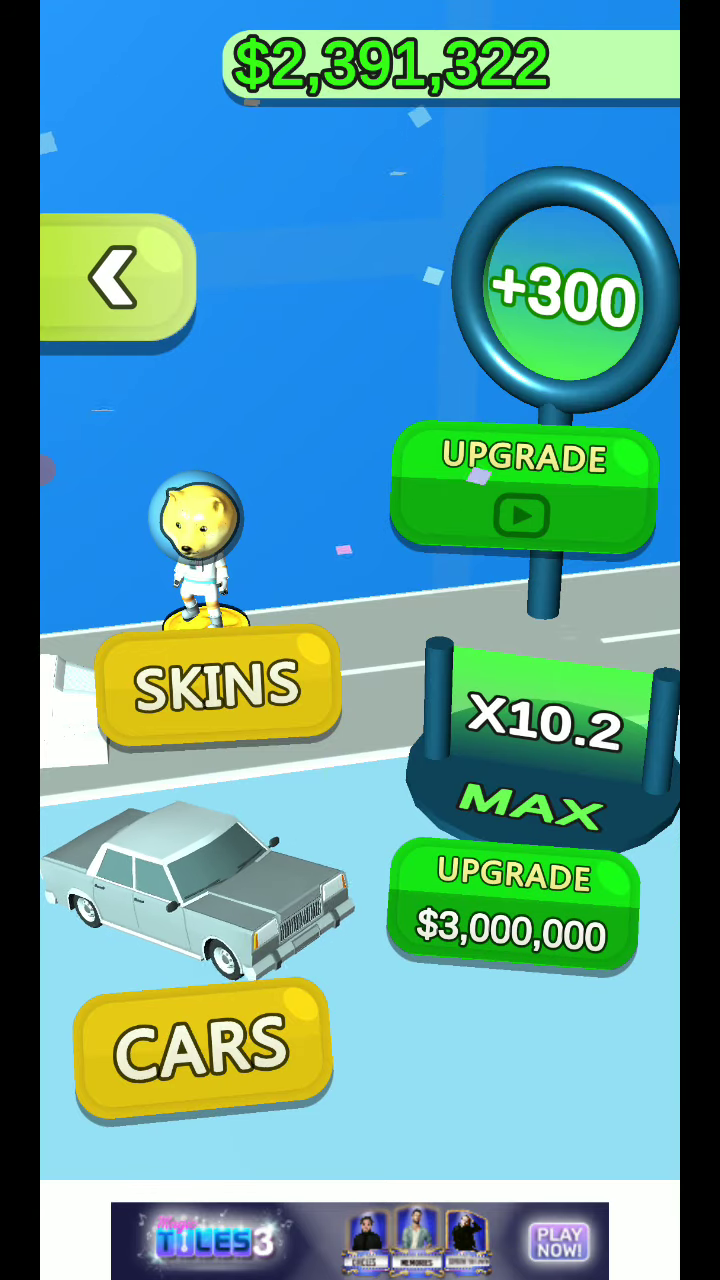
pyautogui.click(218, 688)
pyautogui.click(575, 630)
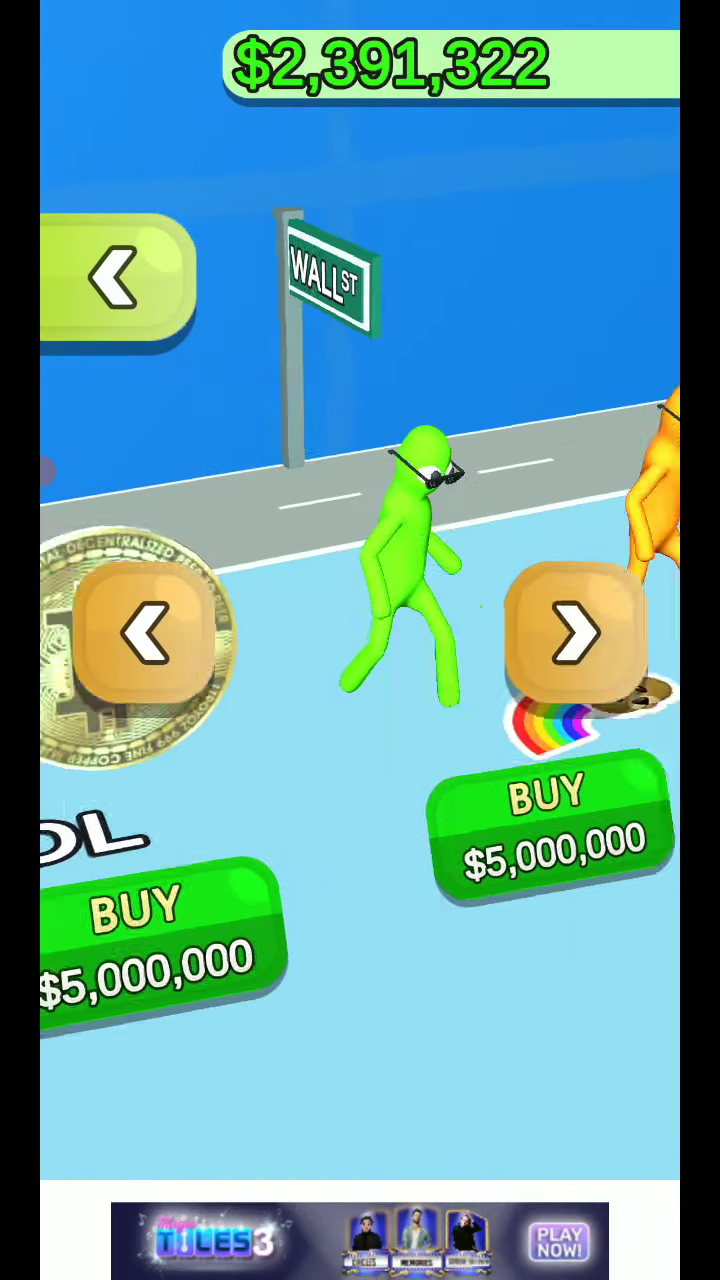
pyautogui.click(575, 630)
pyautogui.click(575, 630)
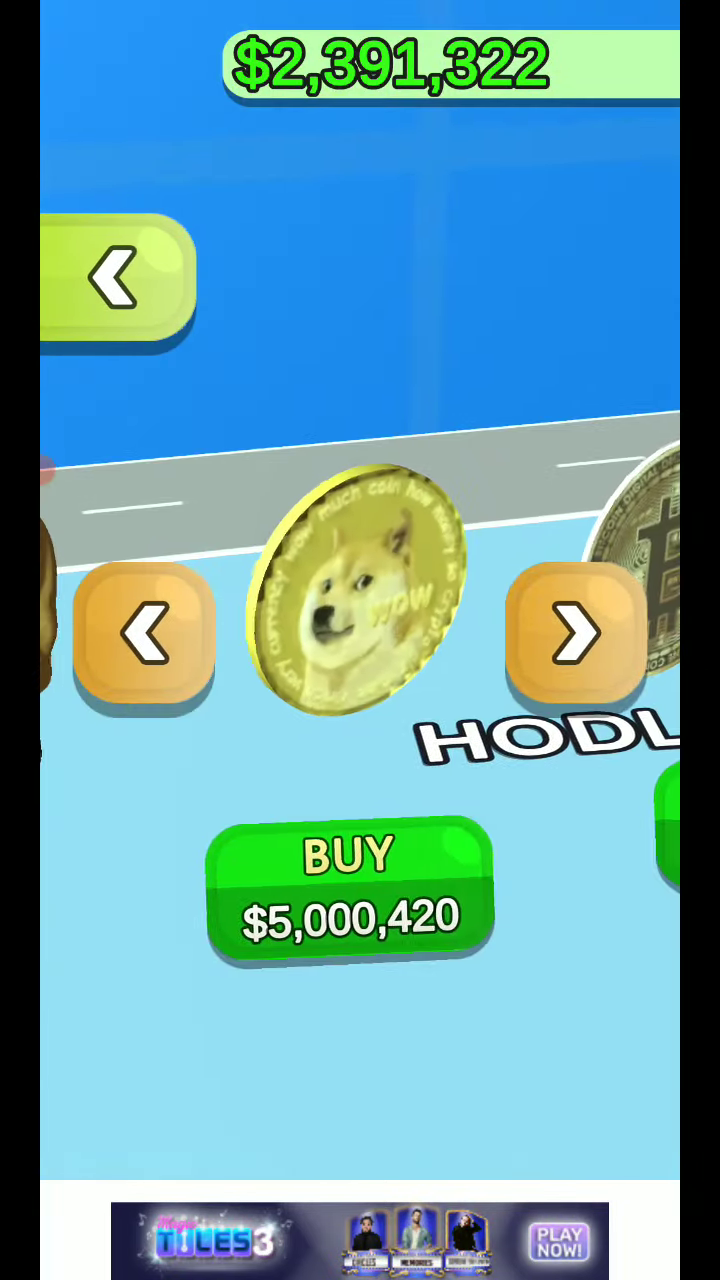
pyautogui.click(575, 630)
pyautogui.click(145, 630)
pyautogui.click(575, 630)
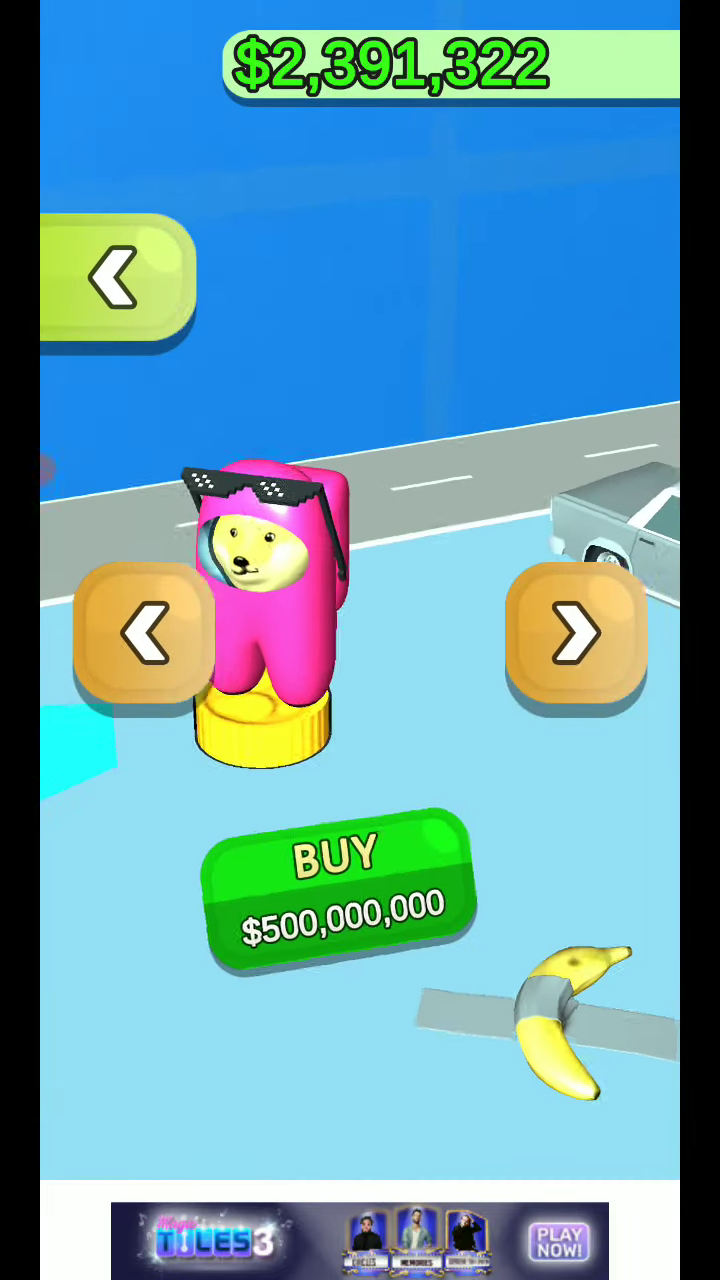
pyautogui.click(118, 278)
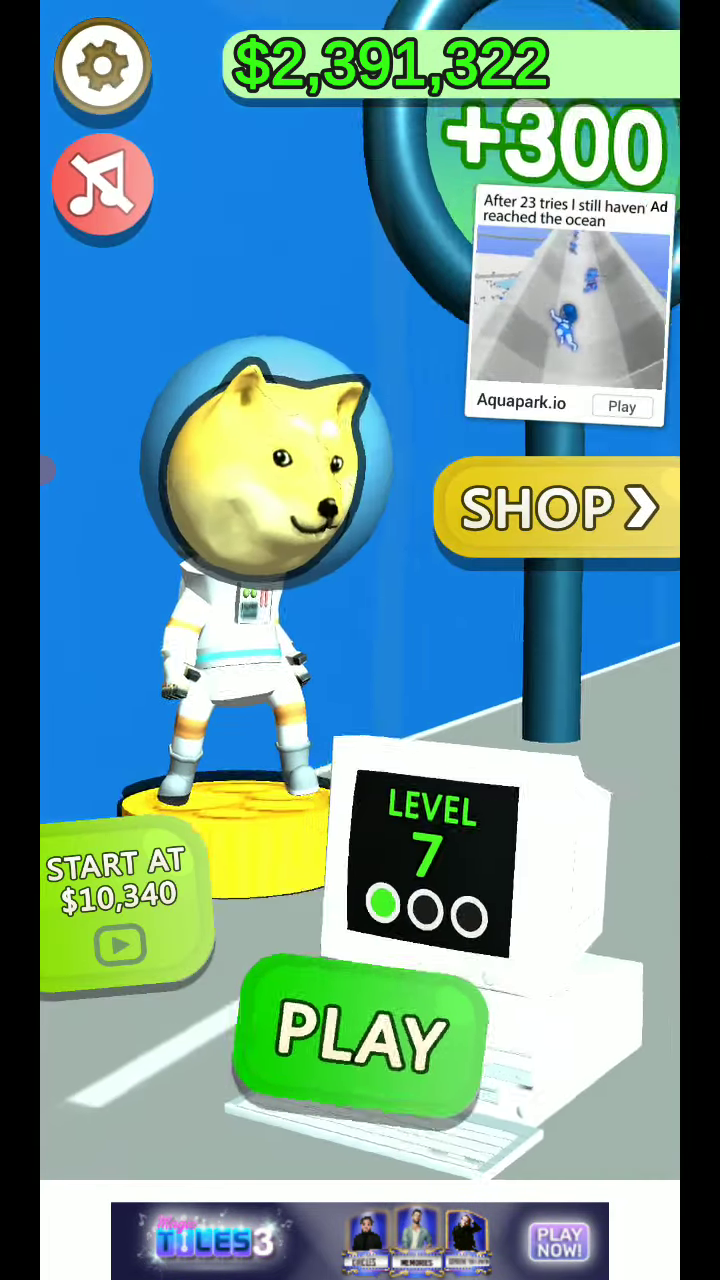
pyautogui.click(357, 1080)
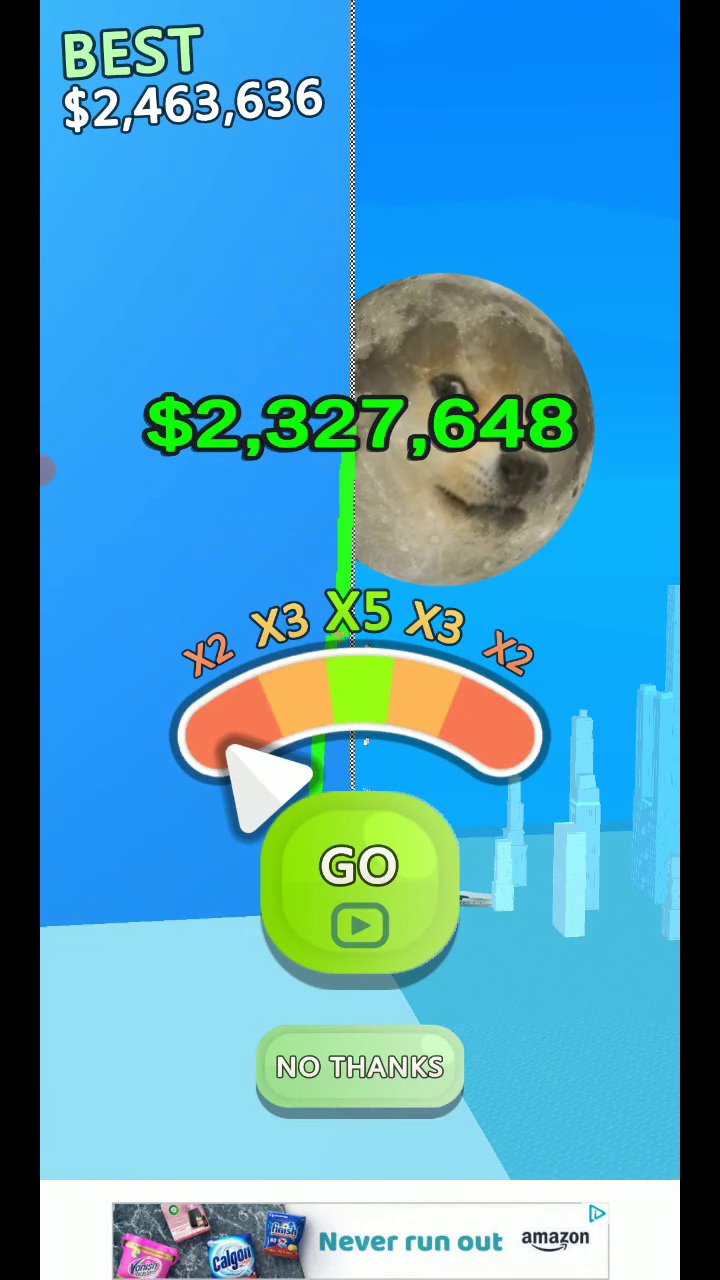
# - Decline the multiplier offer to bank the $2,327,648 run
pyautogui.click(360, 1068)
# - Start the run, close the Minecube ad, and bank $1,459,554 without a multiplier
pyautogui.click(355, 1035)
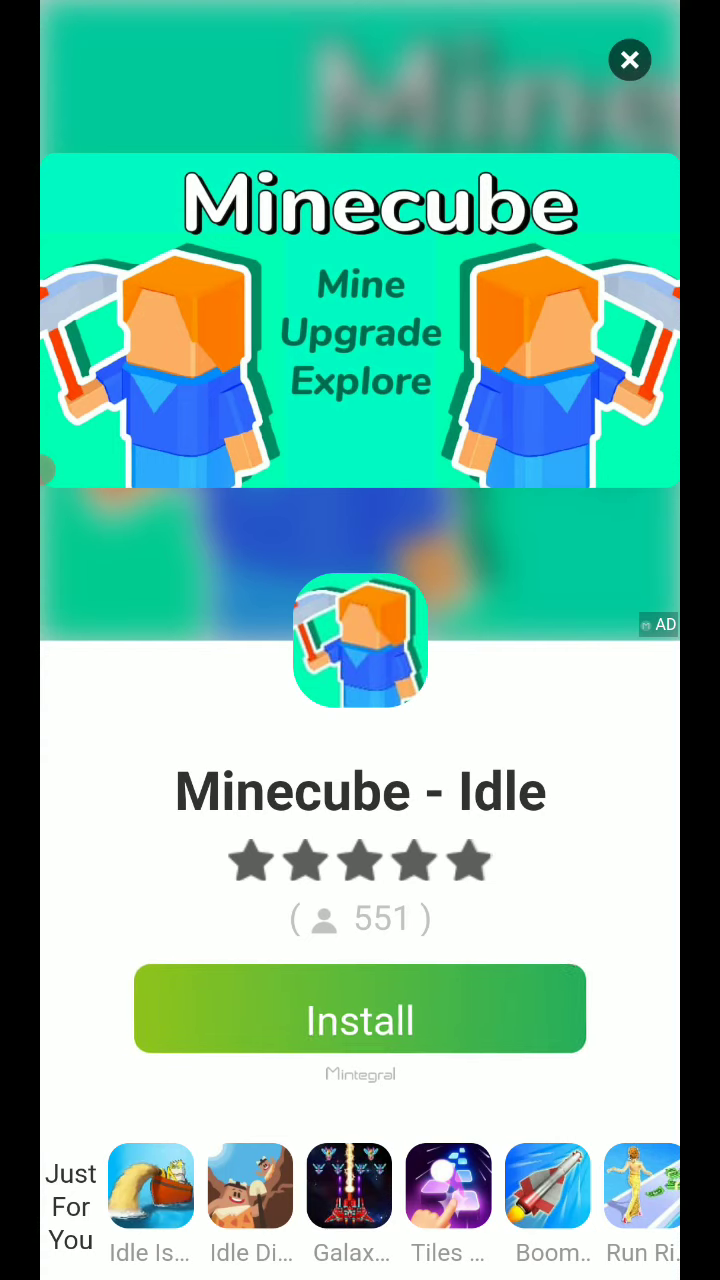
pyautogui.click(629, 60)
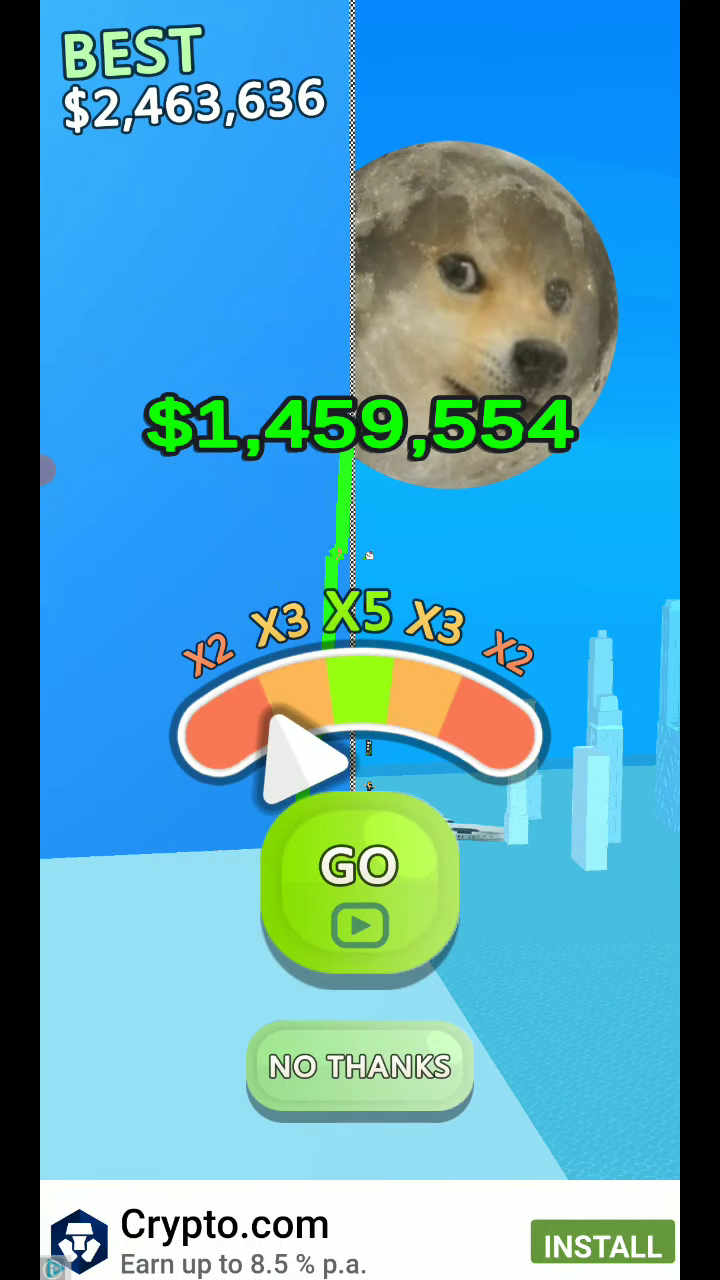
pyautogui.click(360, 1068)
# - Start the level 9 run and zig-zag through the gates up to $200,605
pyautogui.click(371, 1034)
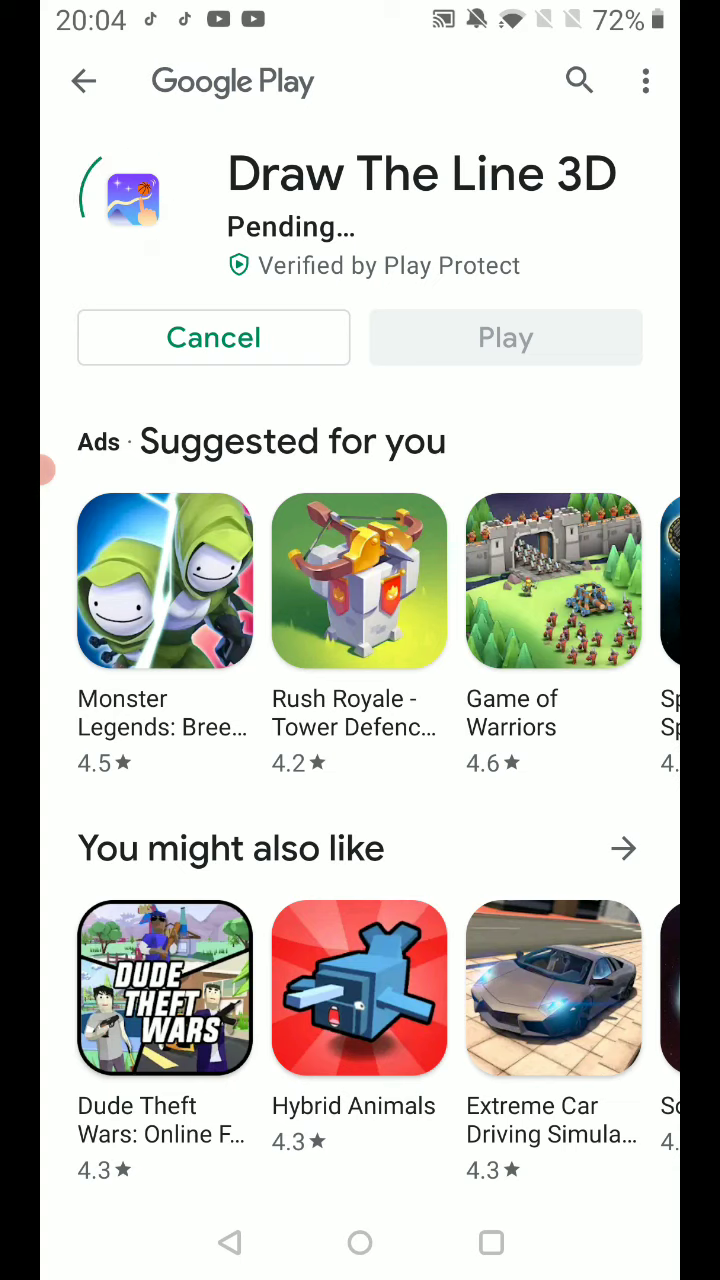
# - Go back from the Draw The Line 3D Play Store page to To The Moon
pyautogui.click(83, 80)
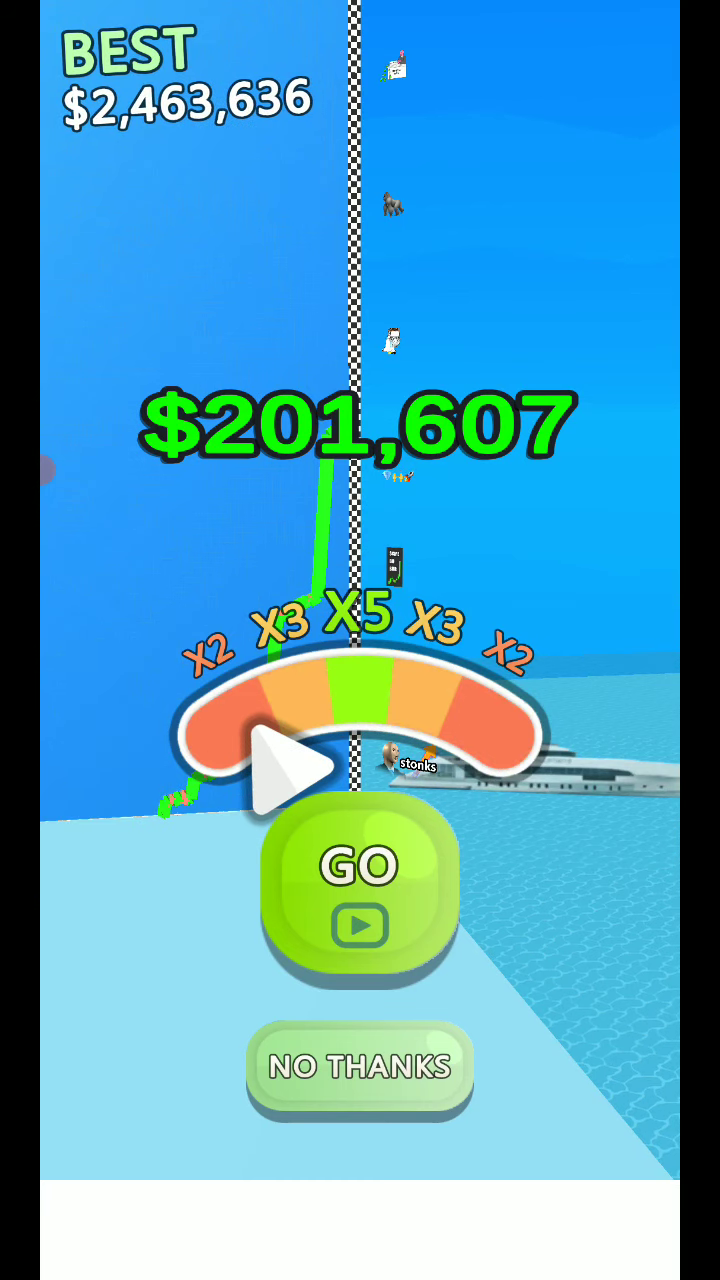
# - Bank $201,607 for a $6,193,644 total and start the level 10 run
pyautogui.click(360, 1067)
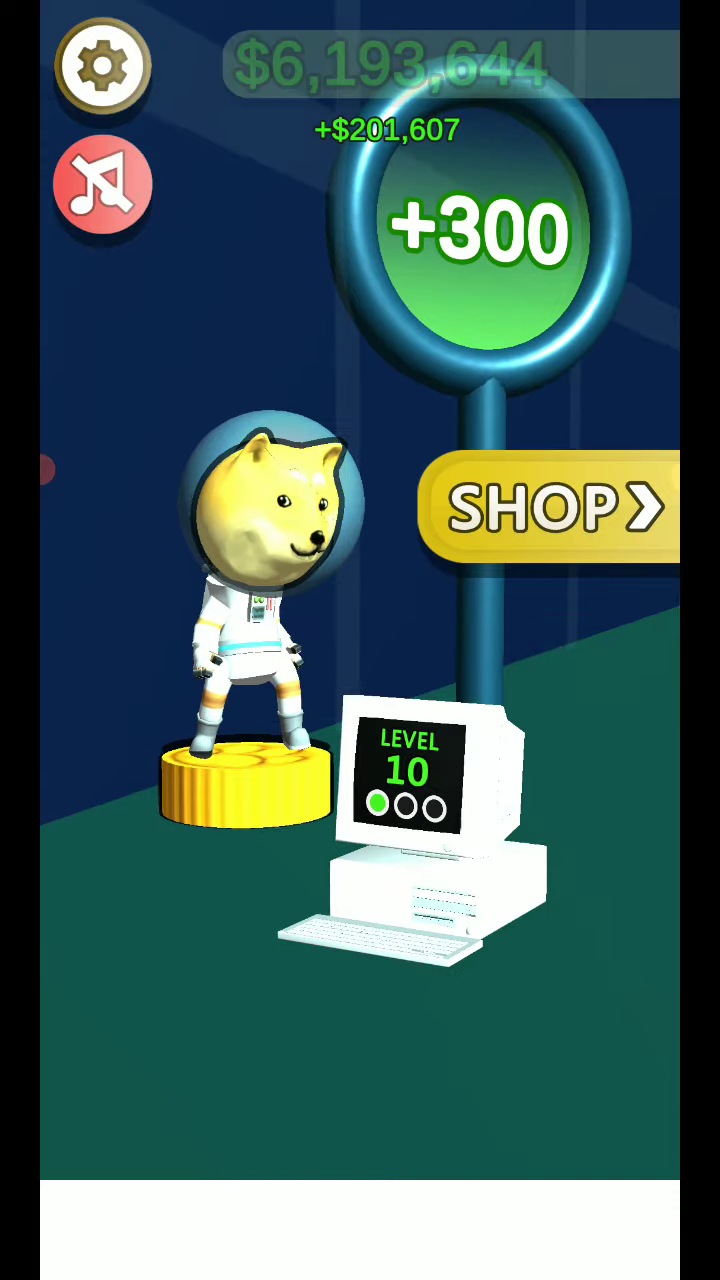
pyautogui.click(360, 1030)
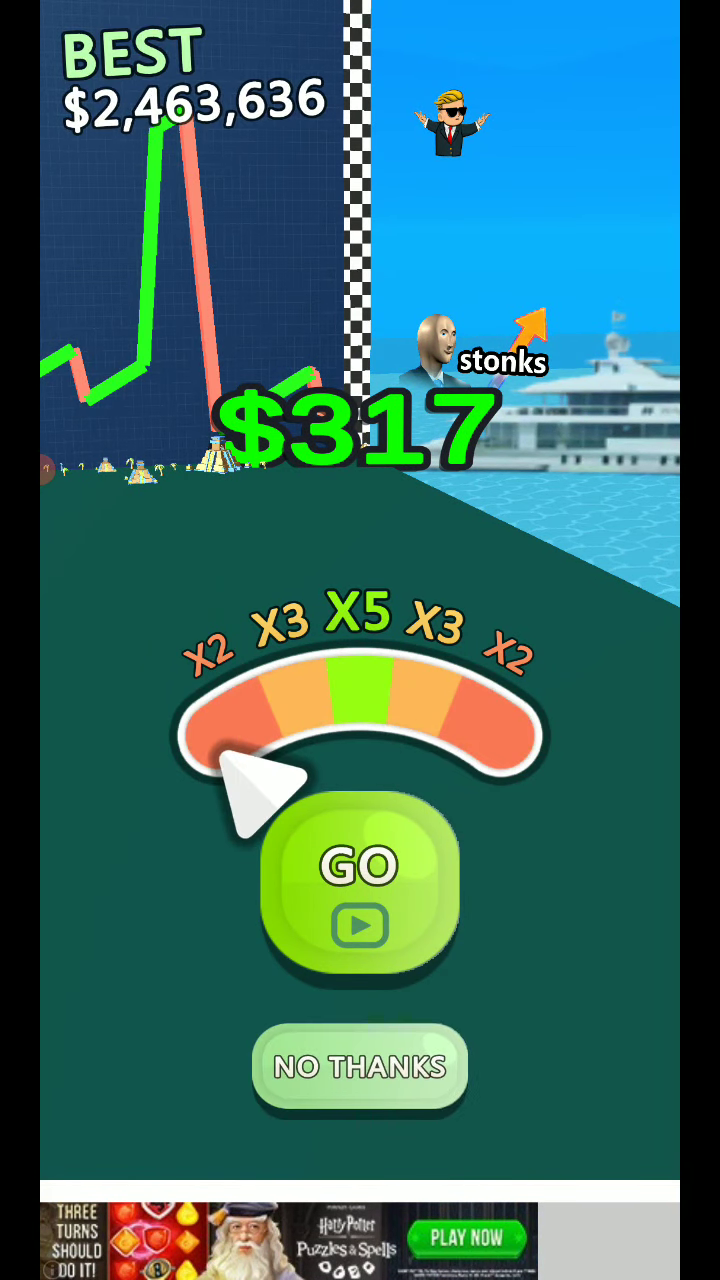
# - Bank the $317 without a multiplier and start another run
pyautogui.click(360, 1067)
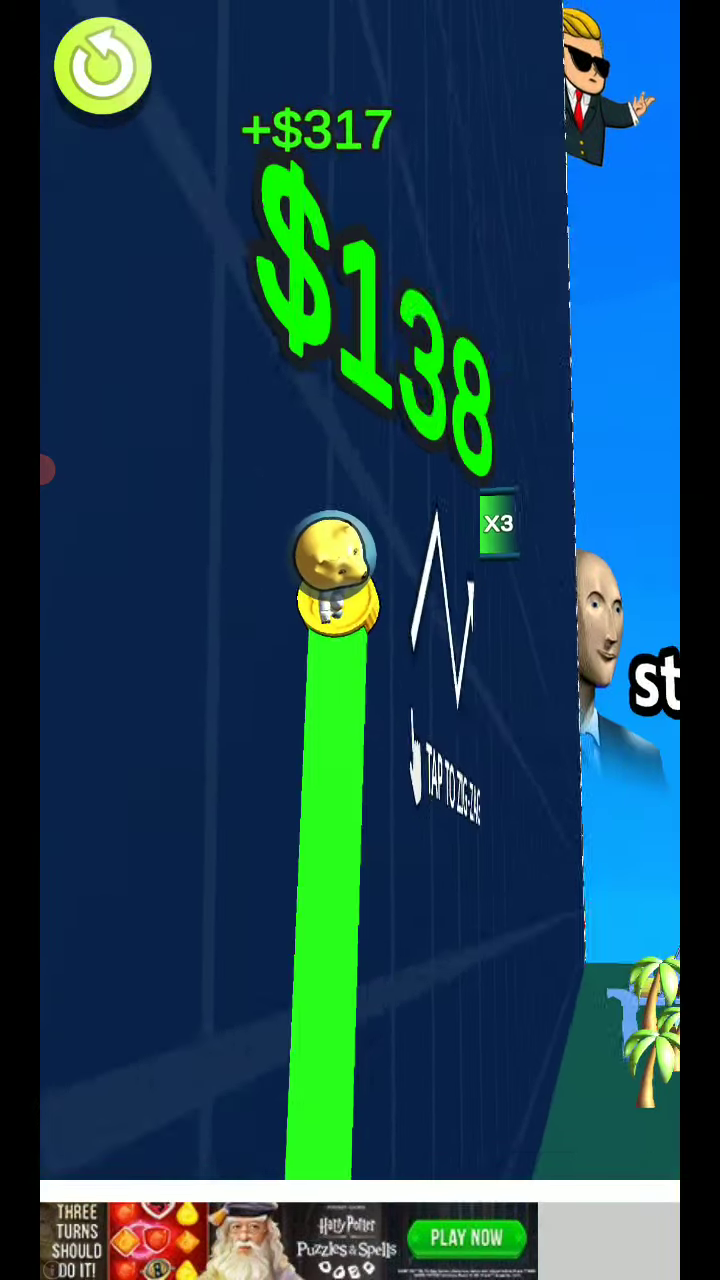